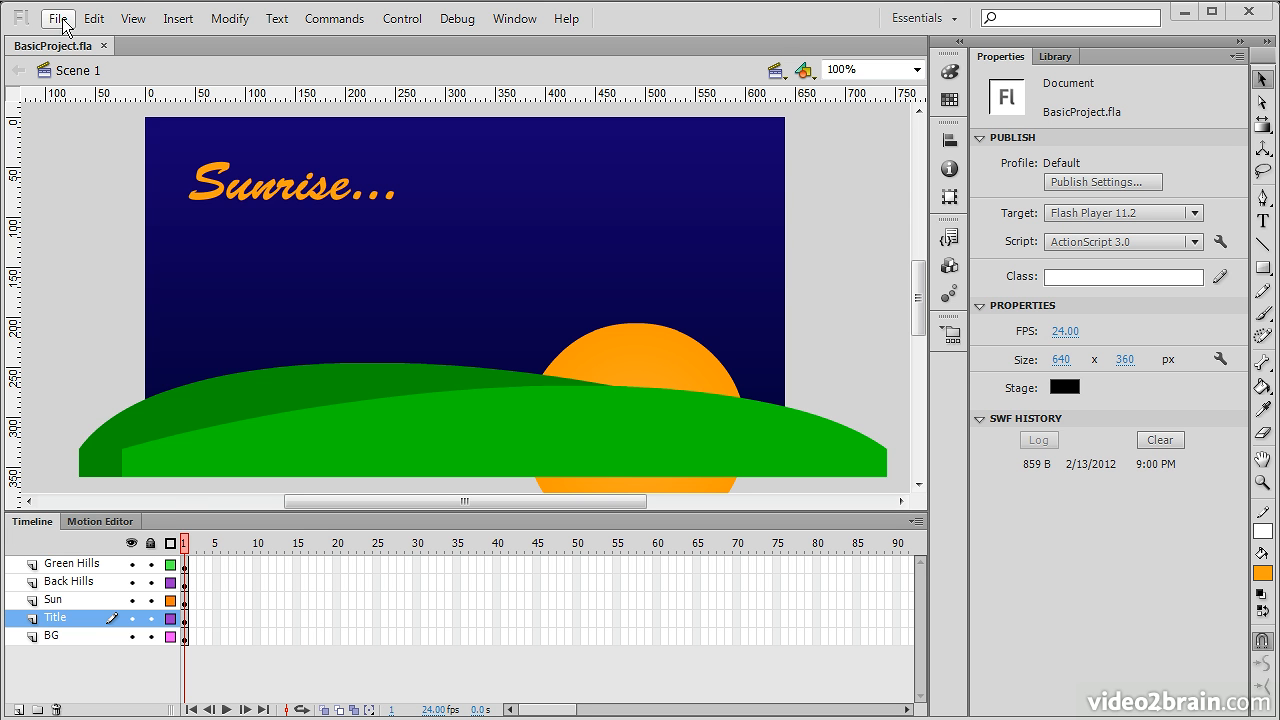
Step: Look through the file commands, including the import options, and open the document's publish settings
left_click(62, 24)
key("Right")
key("Left")
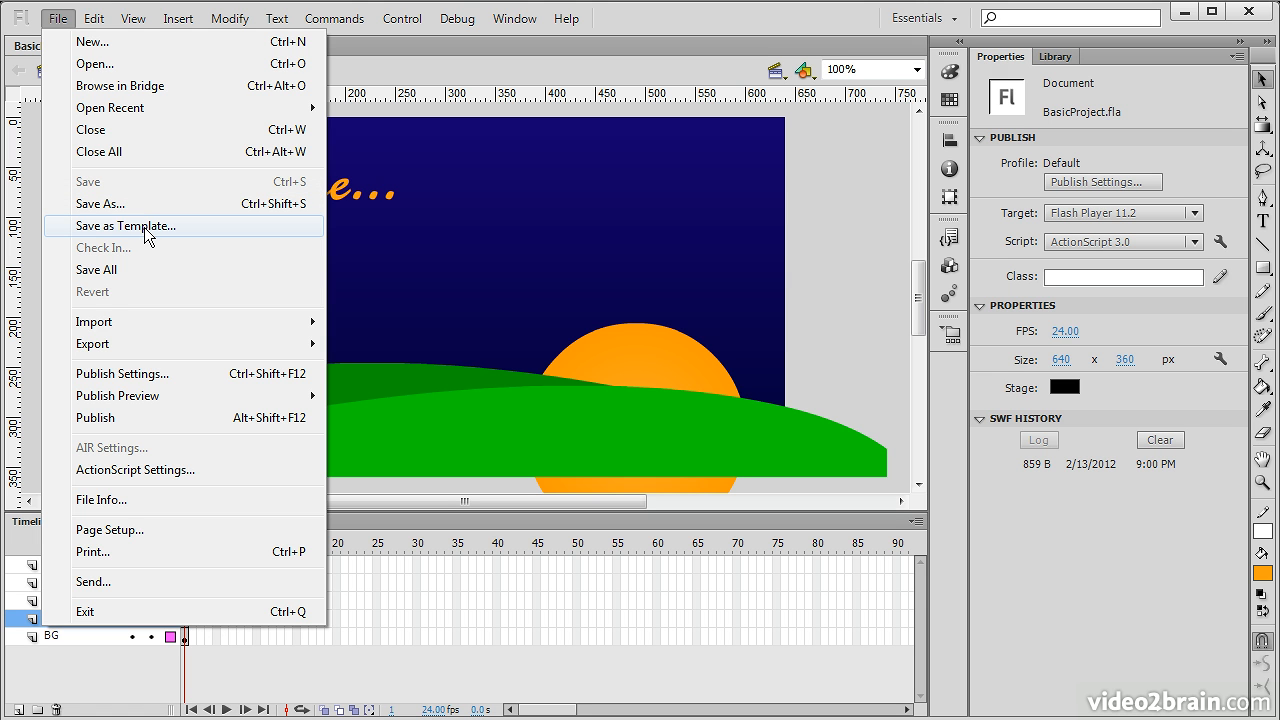
mouse_move(142, 327)
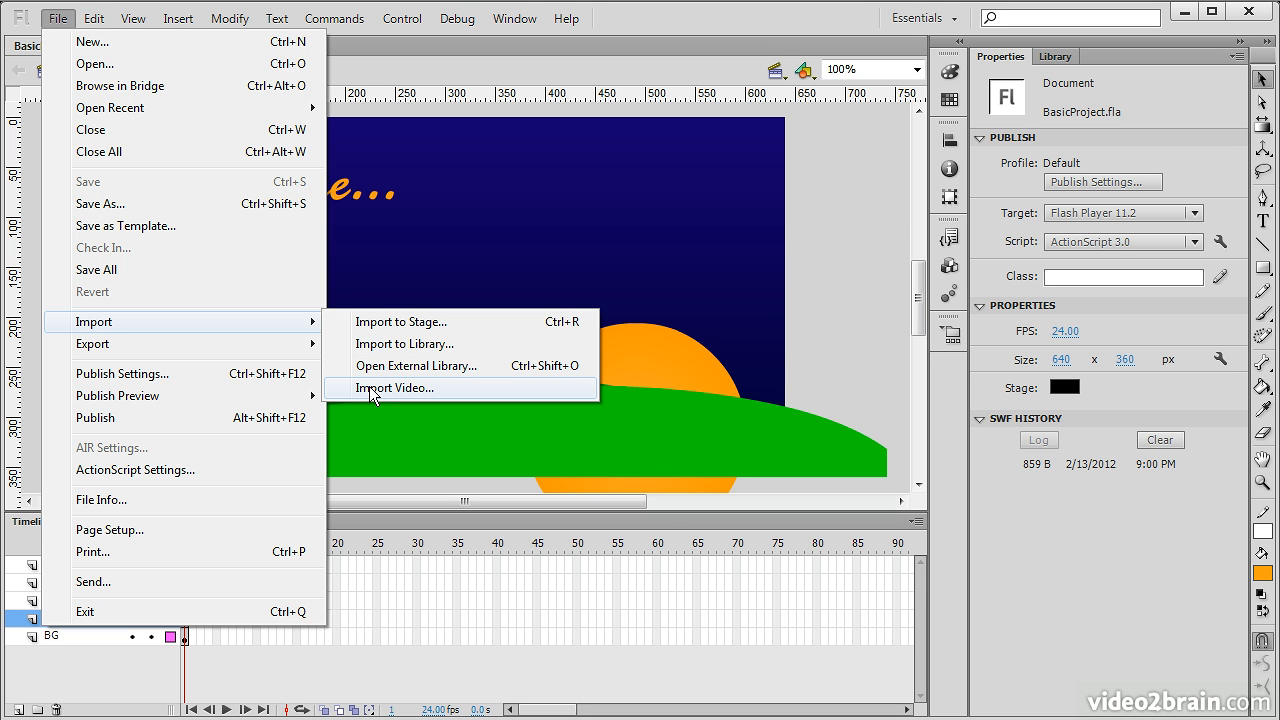
mouse_move(277, 346)
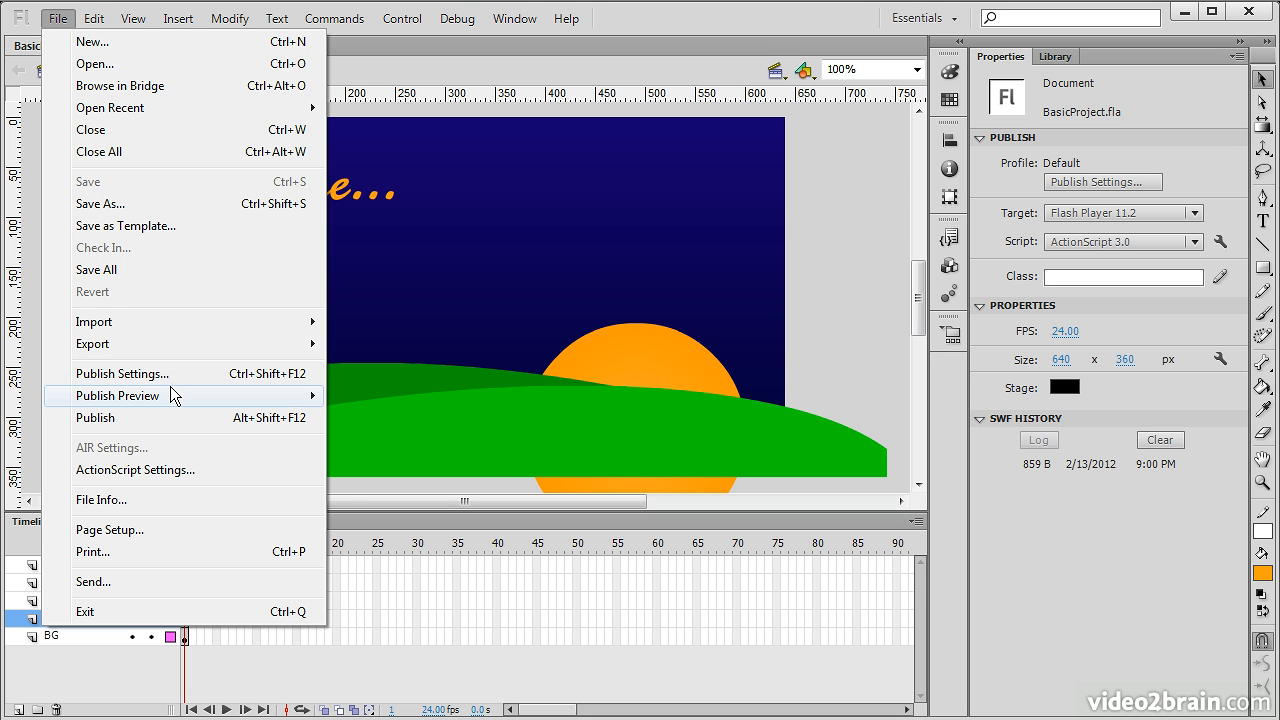
mouse_move(172, 396)
left_click(154, 375)
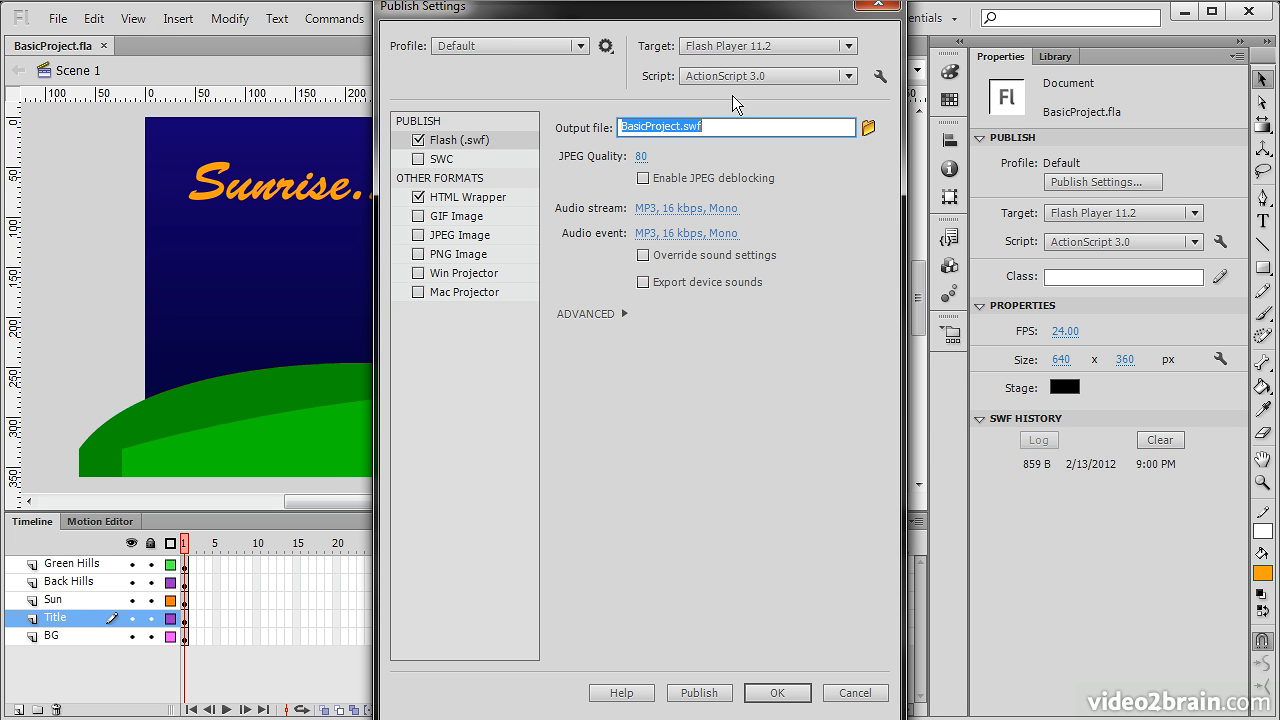
Step: Examine the available profiles, profile actions, player targets and script versions in the publish settings
left_click(572, 45)
left_click(514, 87)
left_click(606, 46)
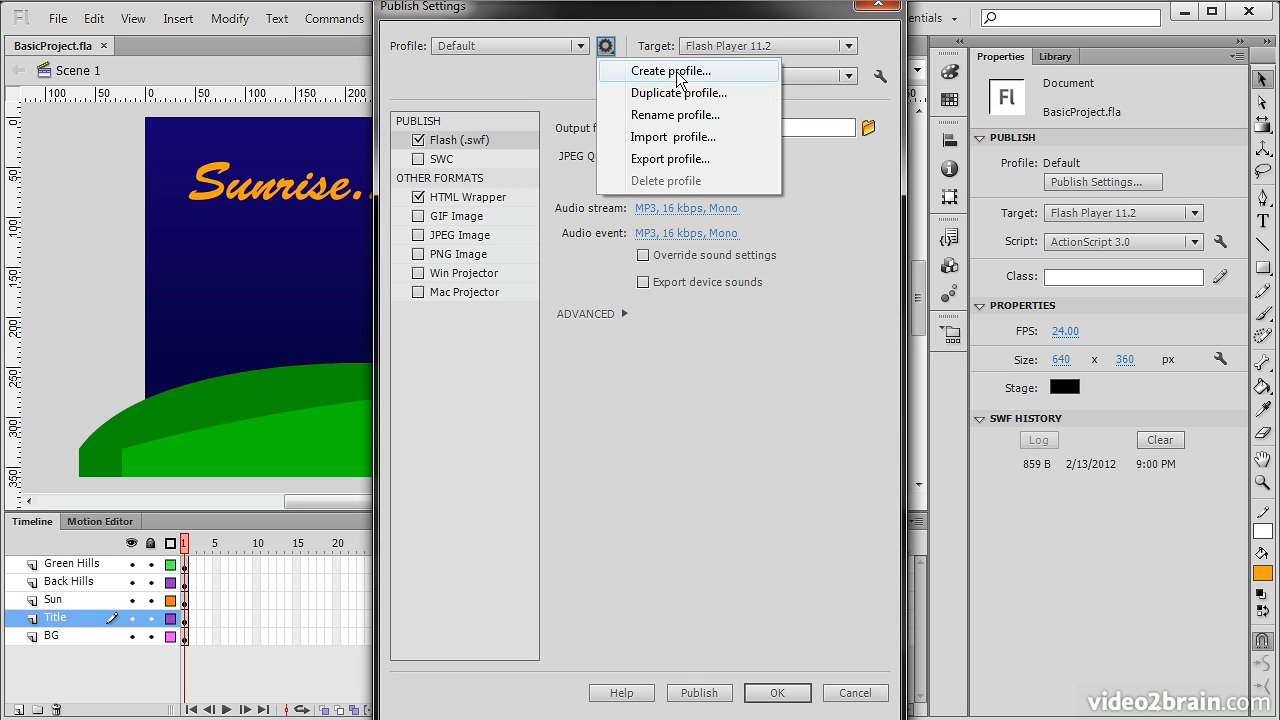
left_click(485, 69)
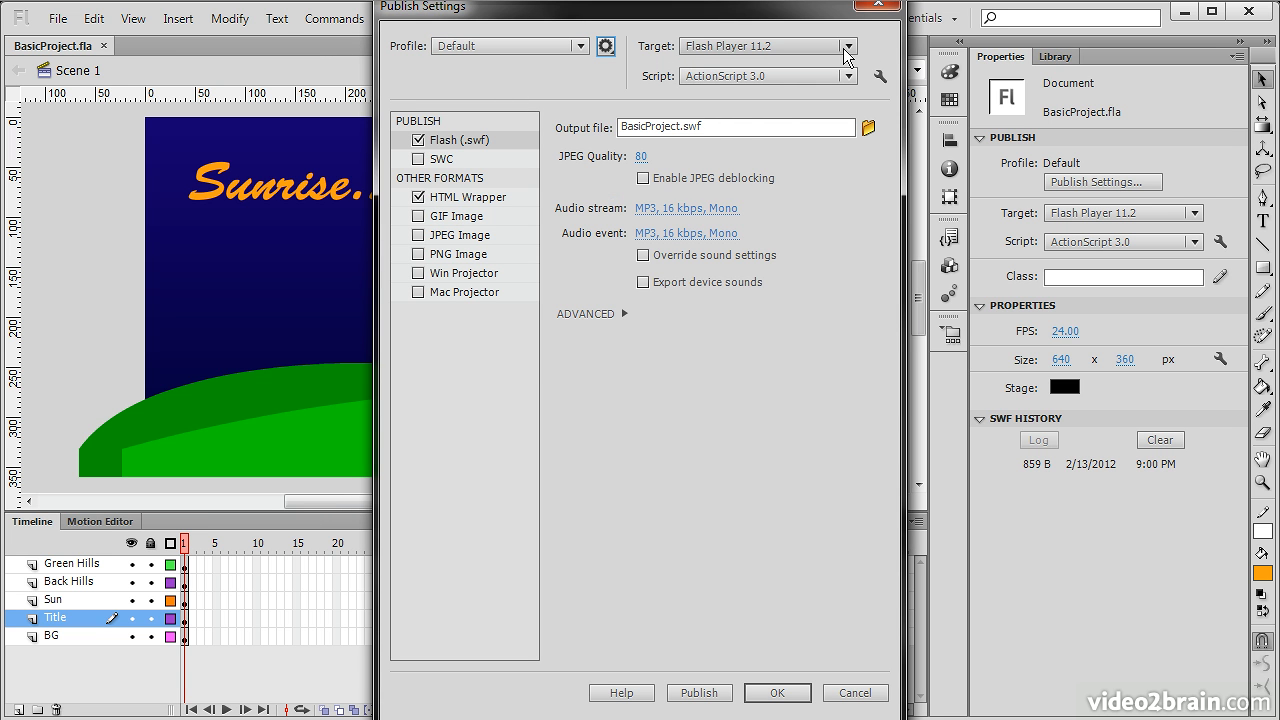
left_click(847, 47)
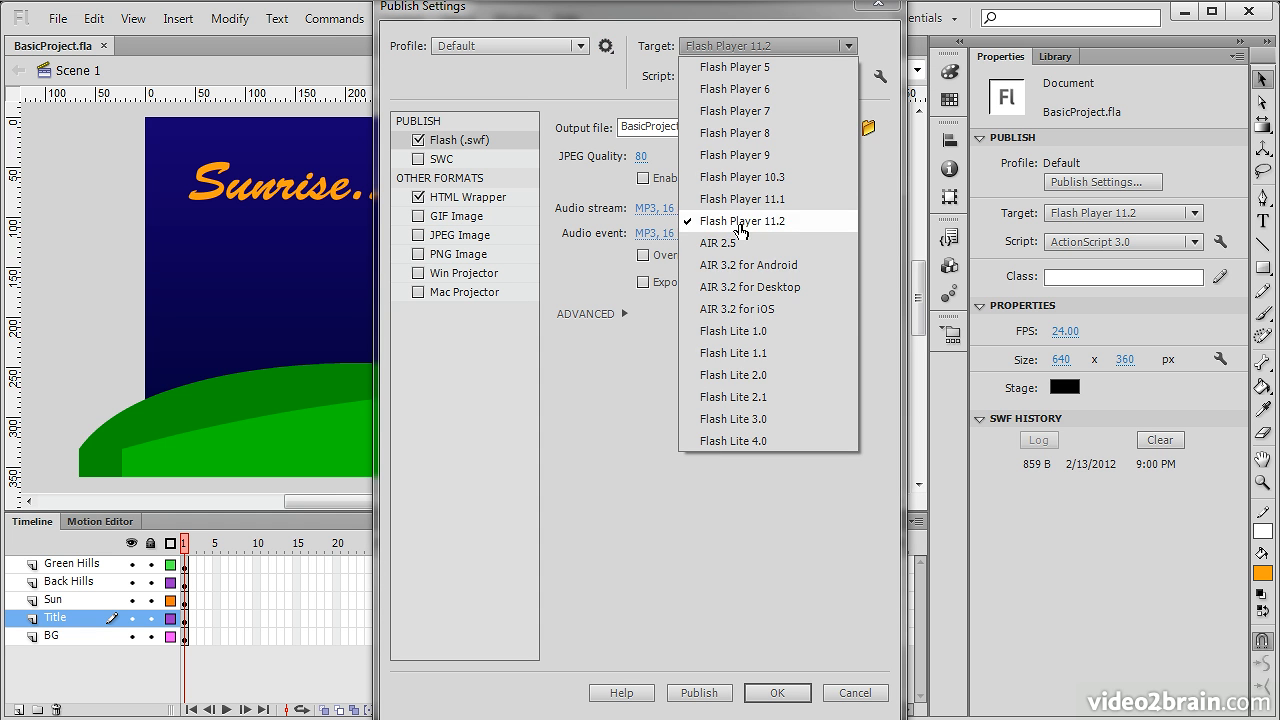
left_click(878, 38)
left_click(841, 73)
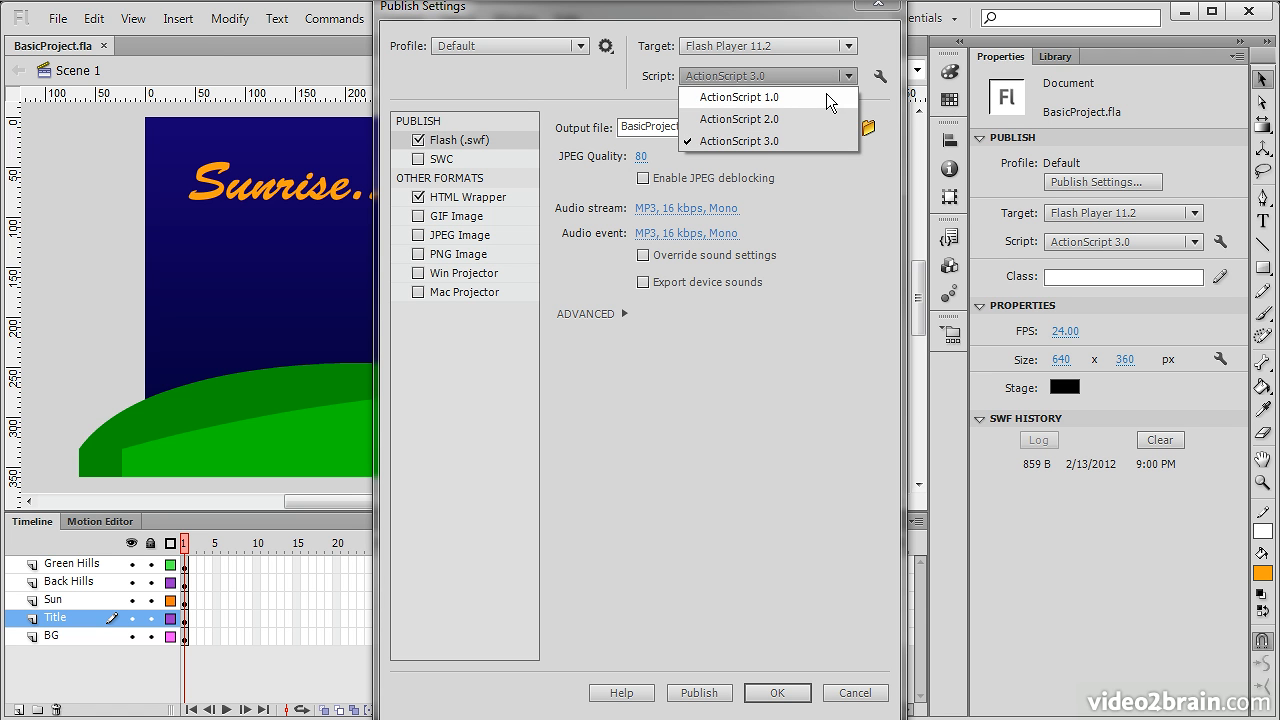
left_click(776, 414)
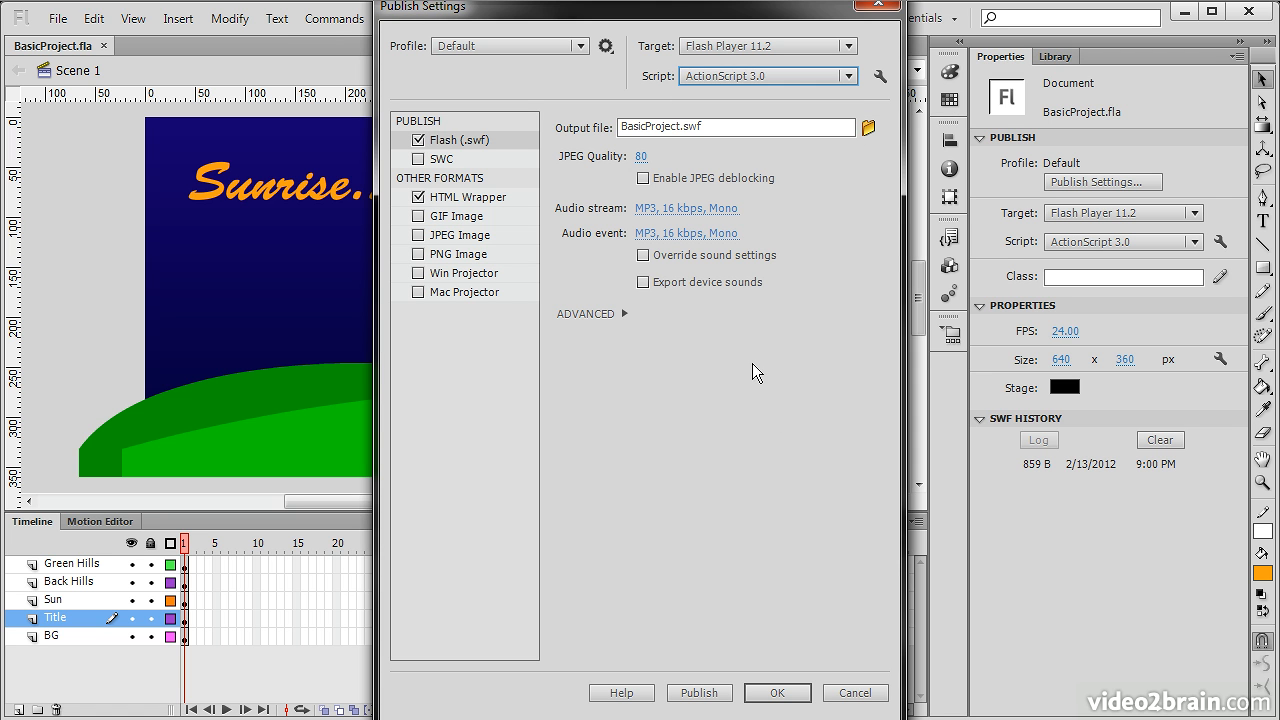
Step: Try switching the HTML Wrapper, Win Projector, JPEG Image and PNG Image output formats, and discard the publish settings changes
left_click(418, 198)
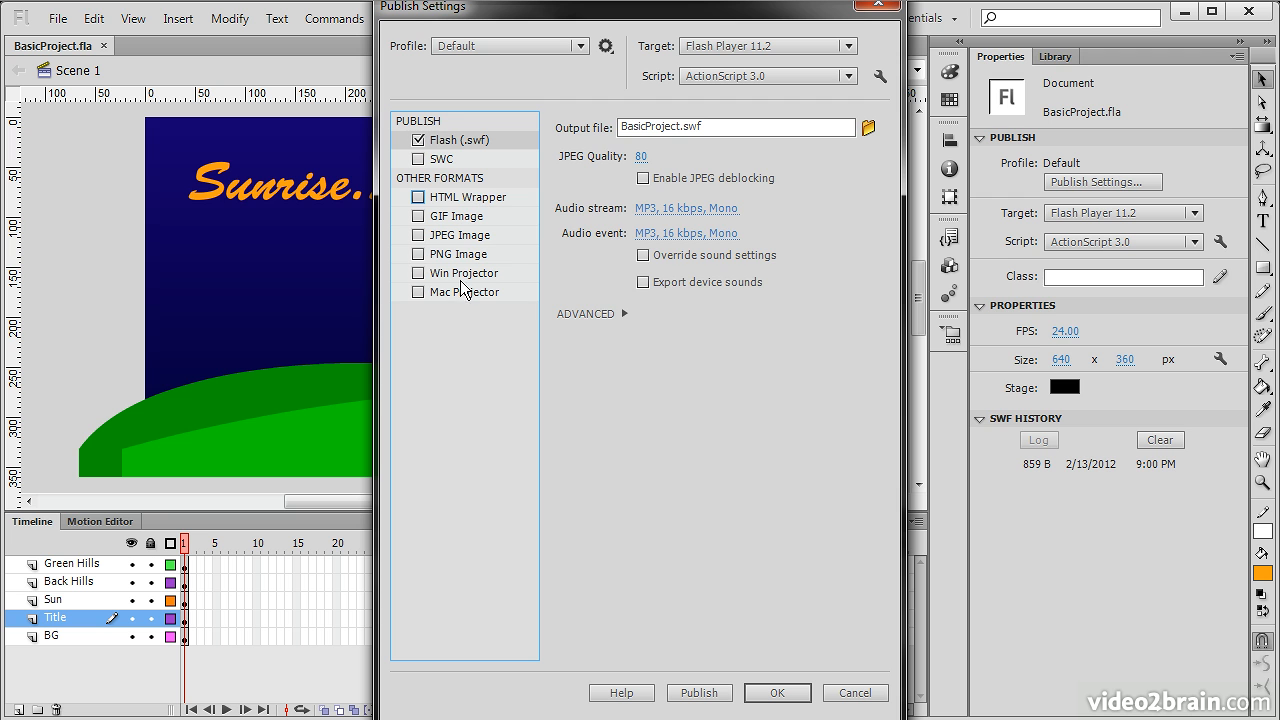
left_click(418, 273)
left_click(419, 274)
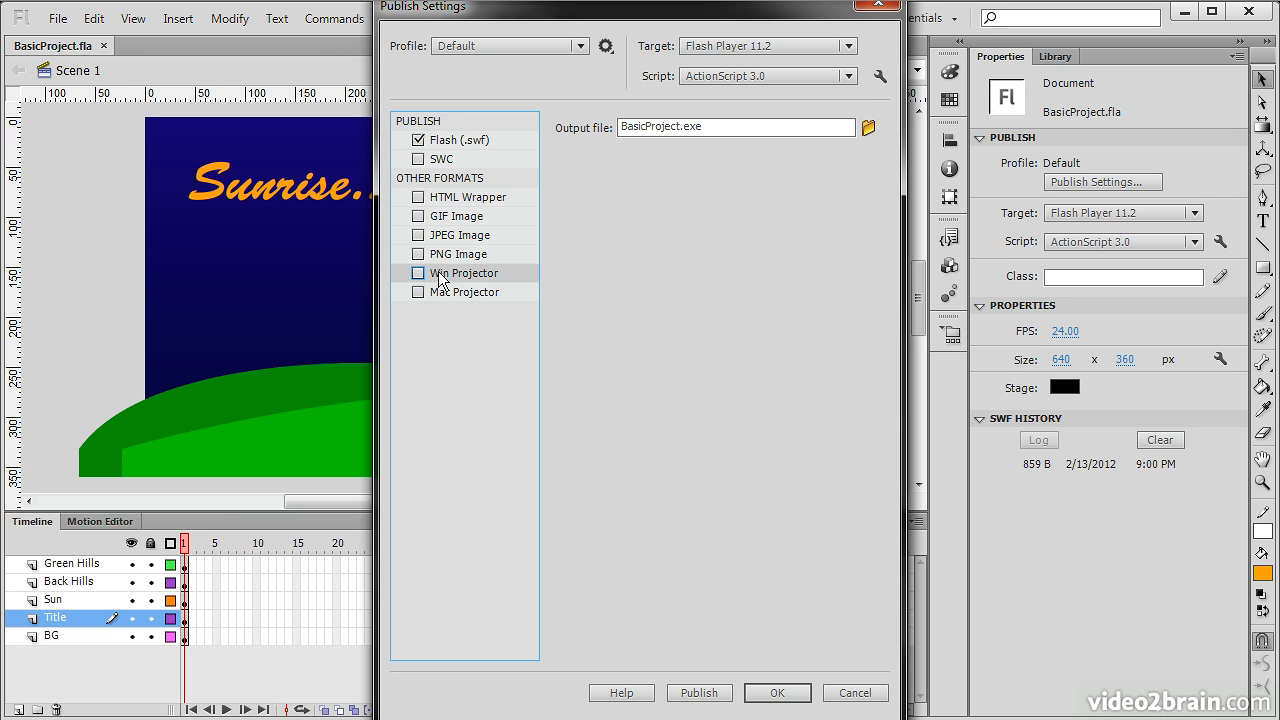
left_click(418, 235)
left_click(418, 254)
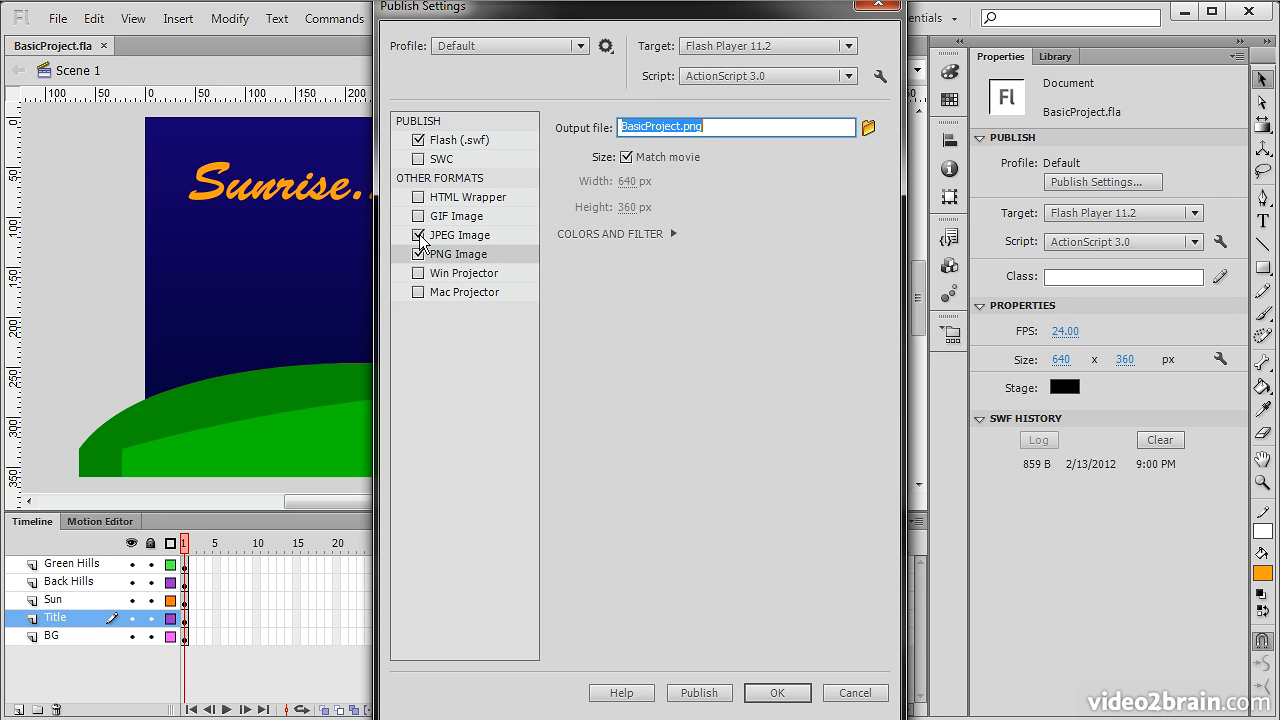
left_click(418, 235)
left_click(418, 254)
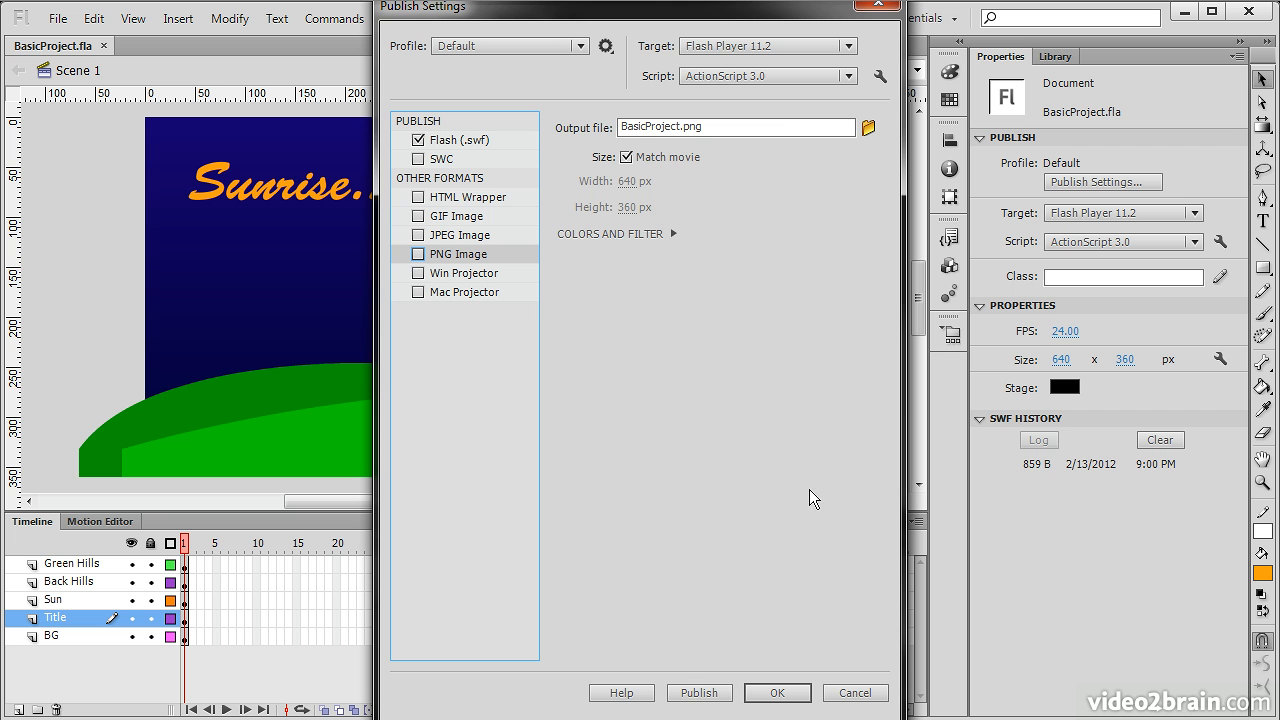
left_click(855, 693)
Step: Examine the General, ActionScript, PSD File Importer, AI File Importer, Drawing and Clipboard preferences, and close them without saving changes
left_click(60, 19)
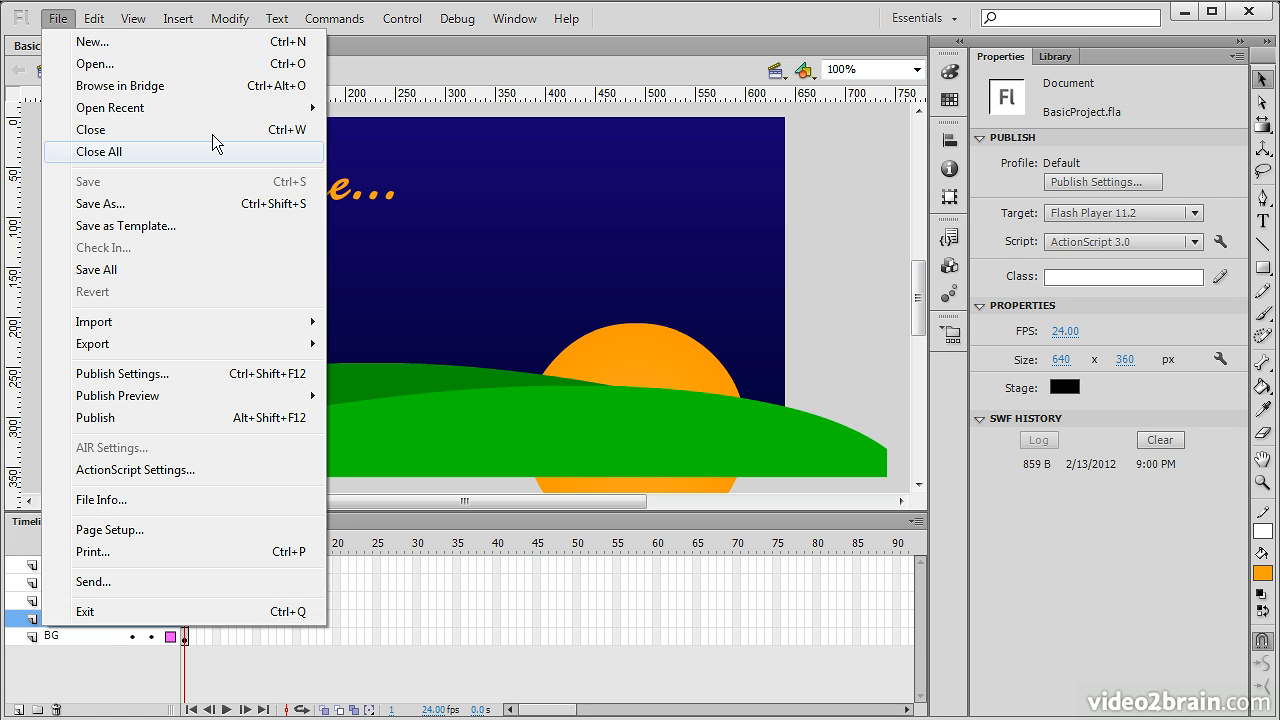
mouse_move(90, 18)
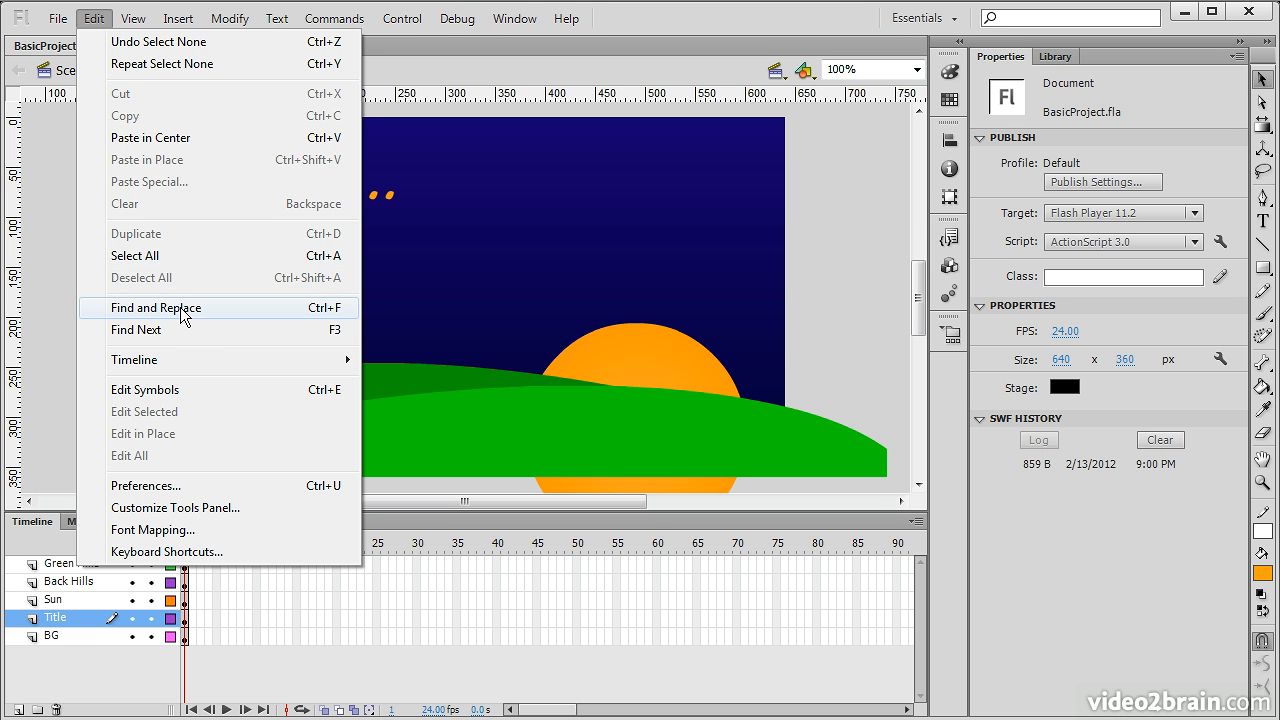
mouse_move(177, 361)
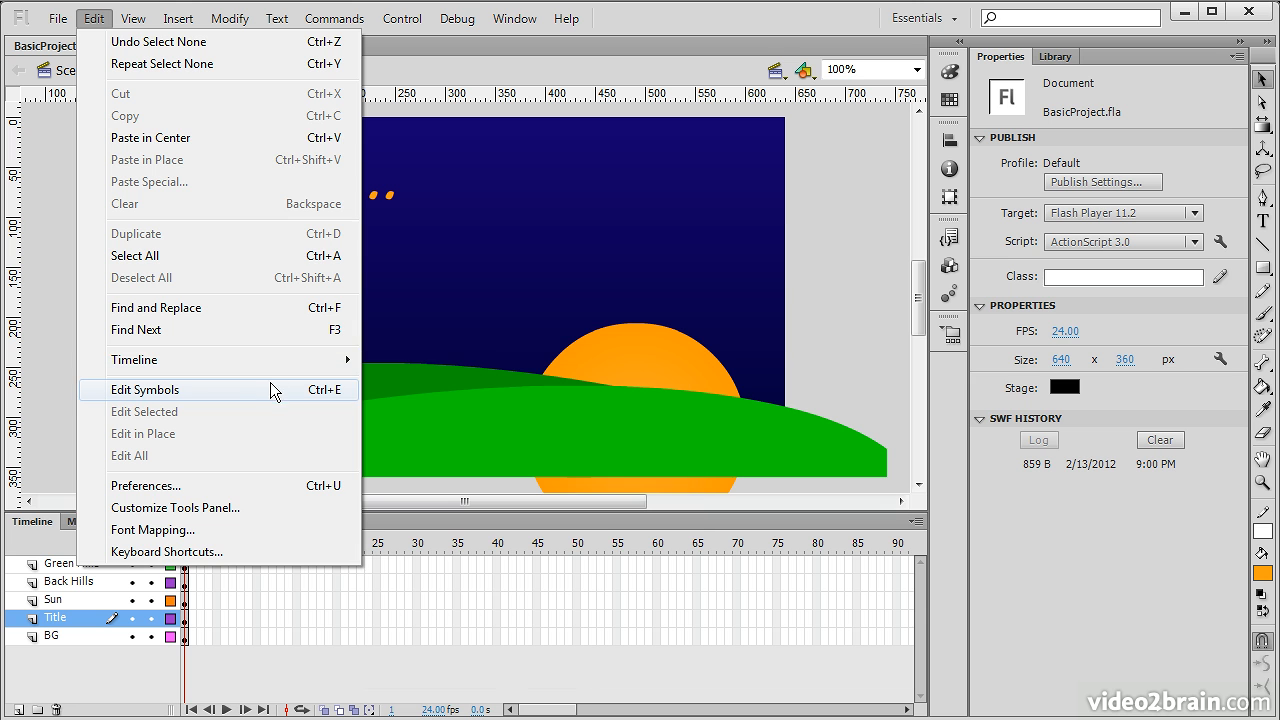
left_click(199, 487)
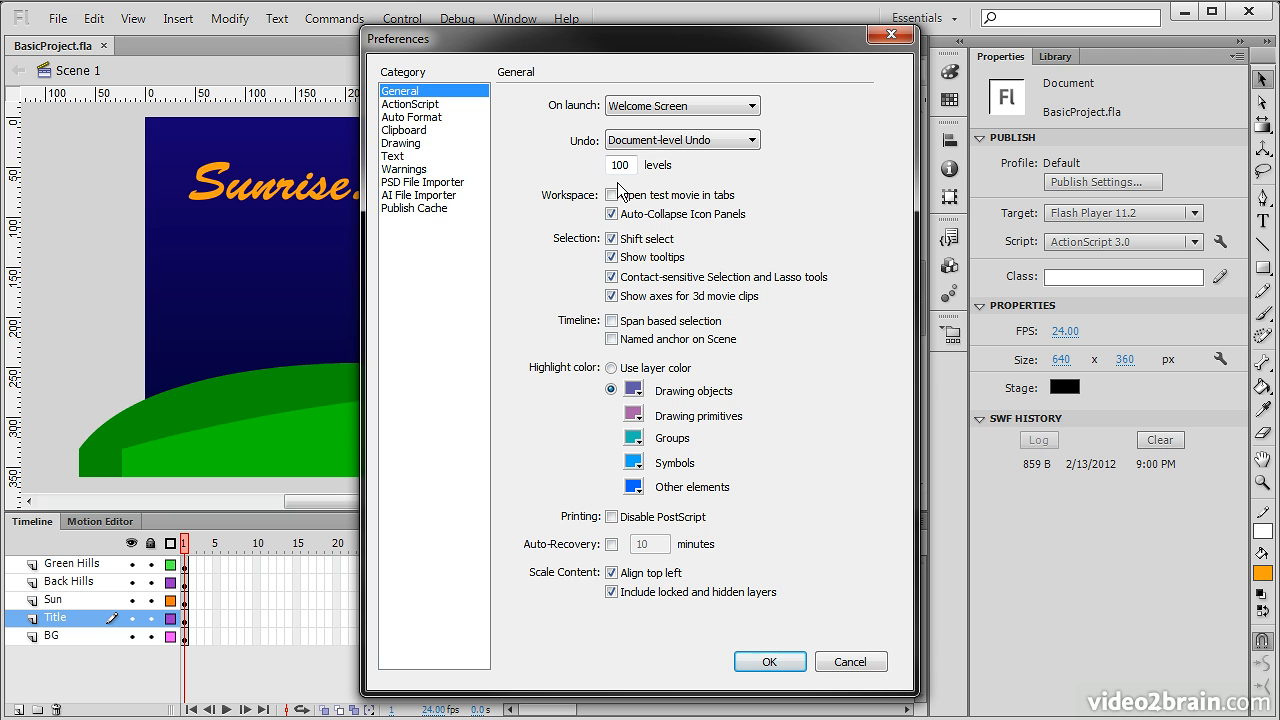
left_click(420, 104)
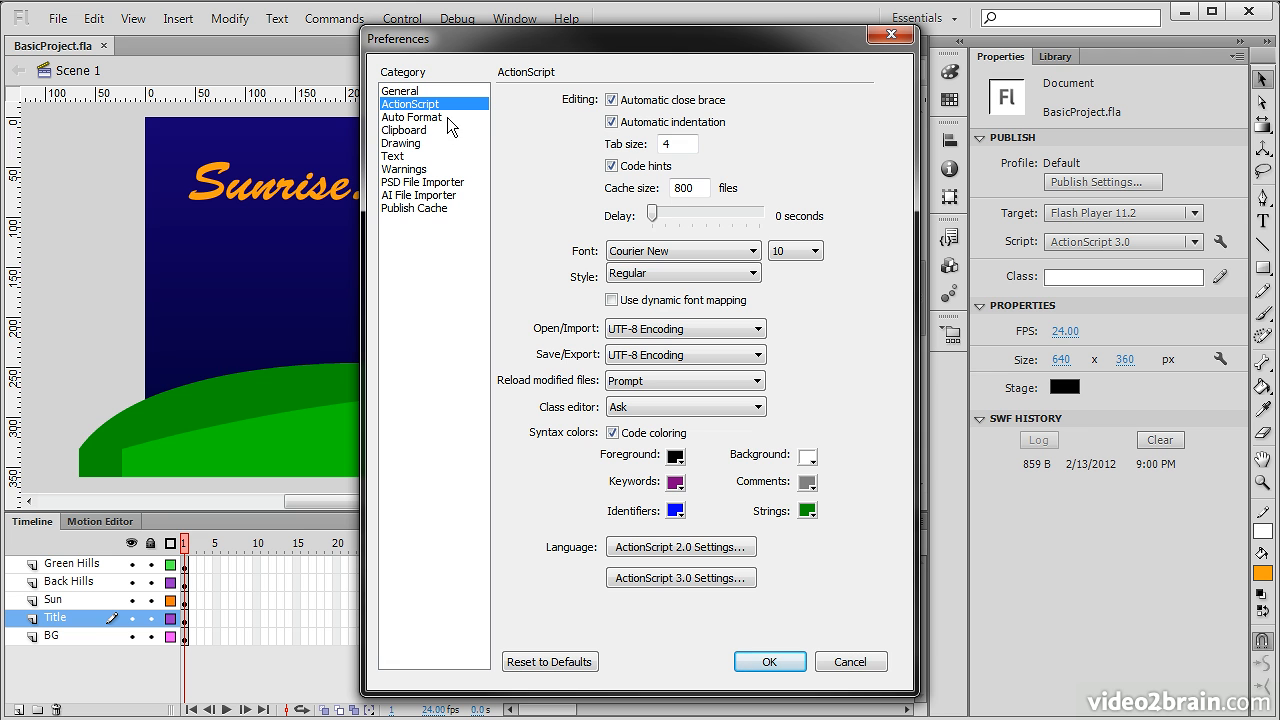
left_click(408, 184)
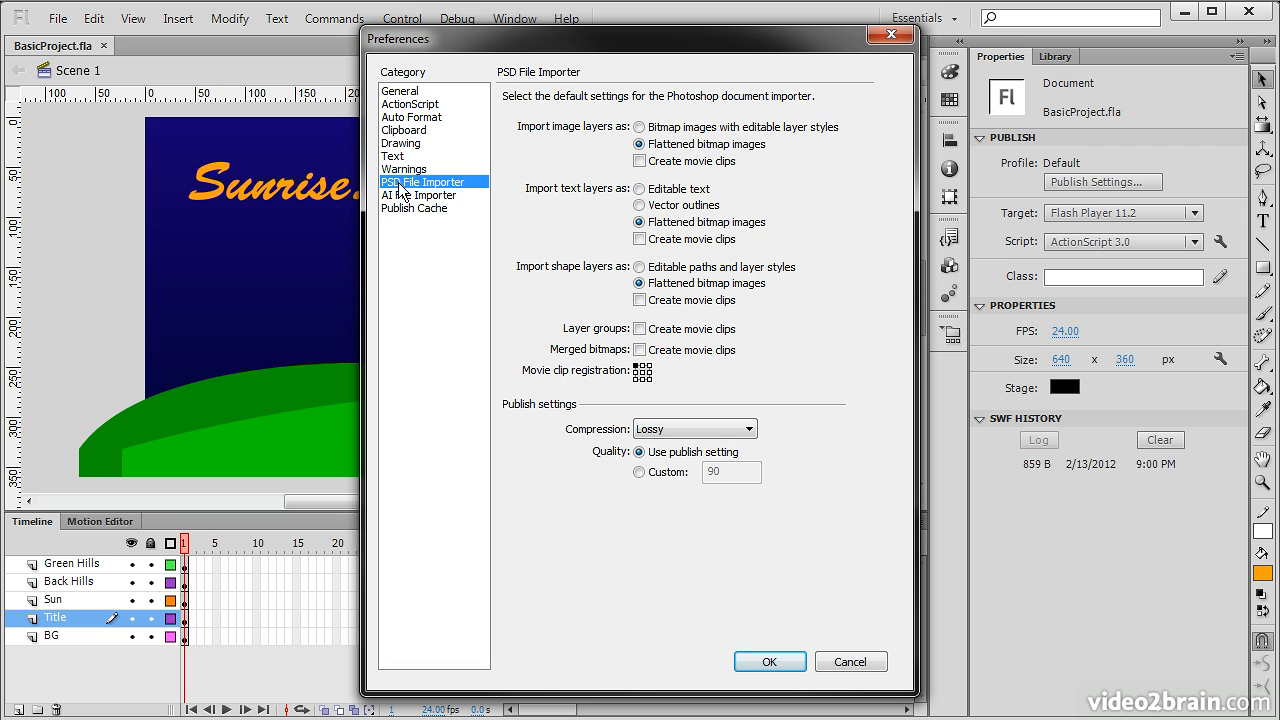
left_click(439, 197)
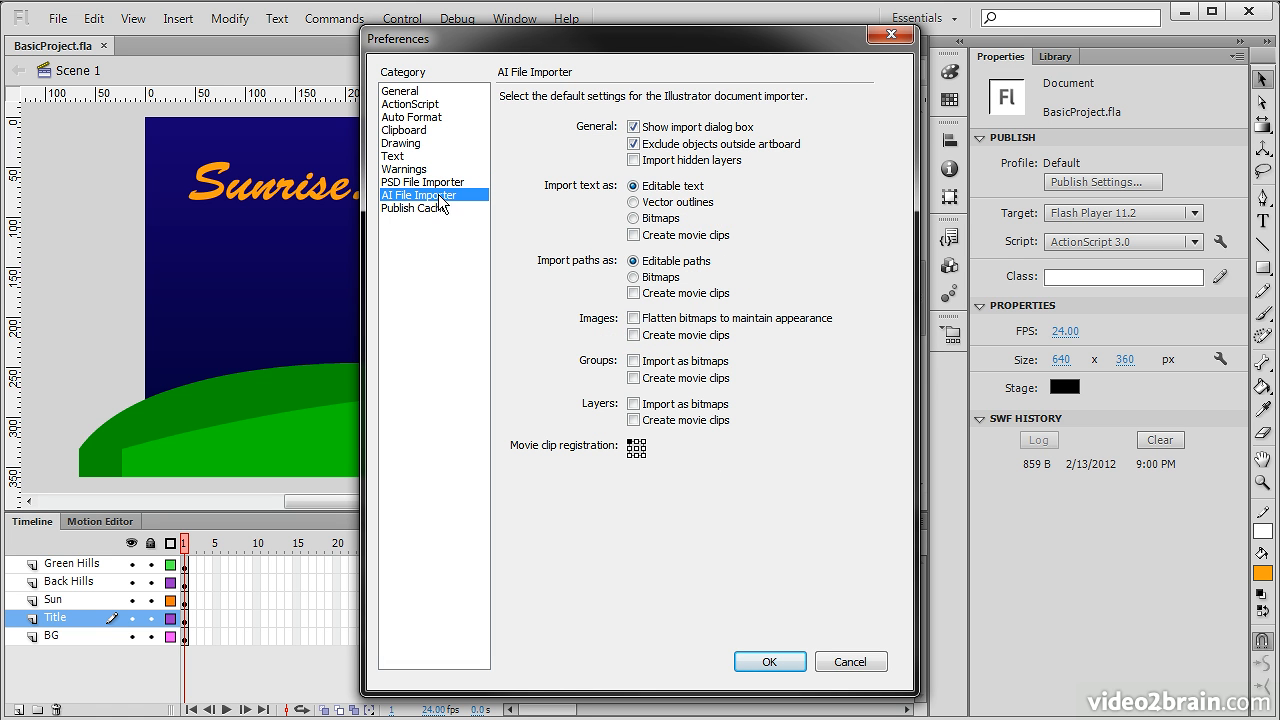
left_click(411, 147)
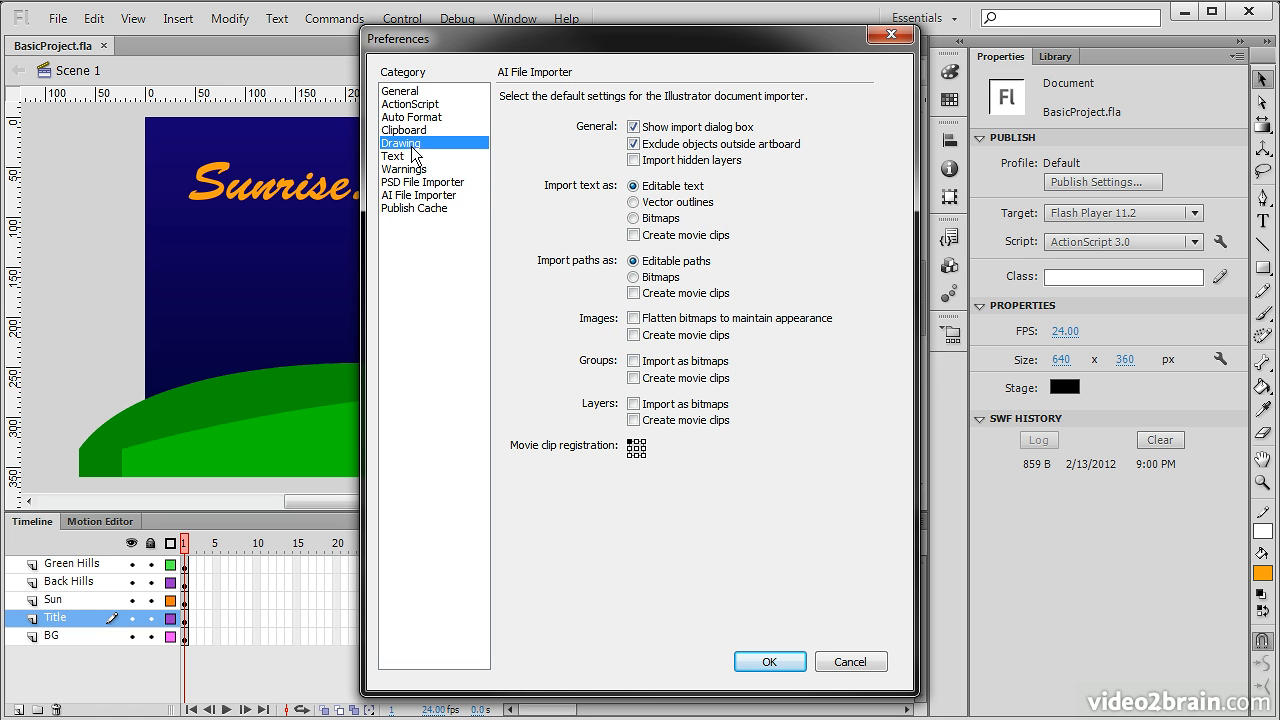
left_click(427, 129)
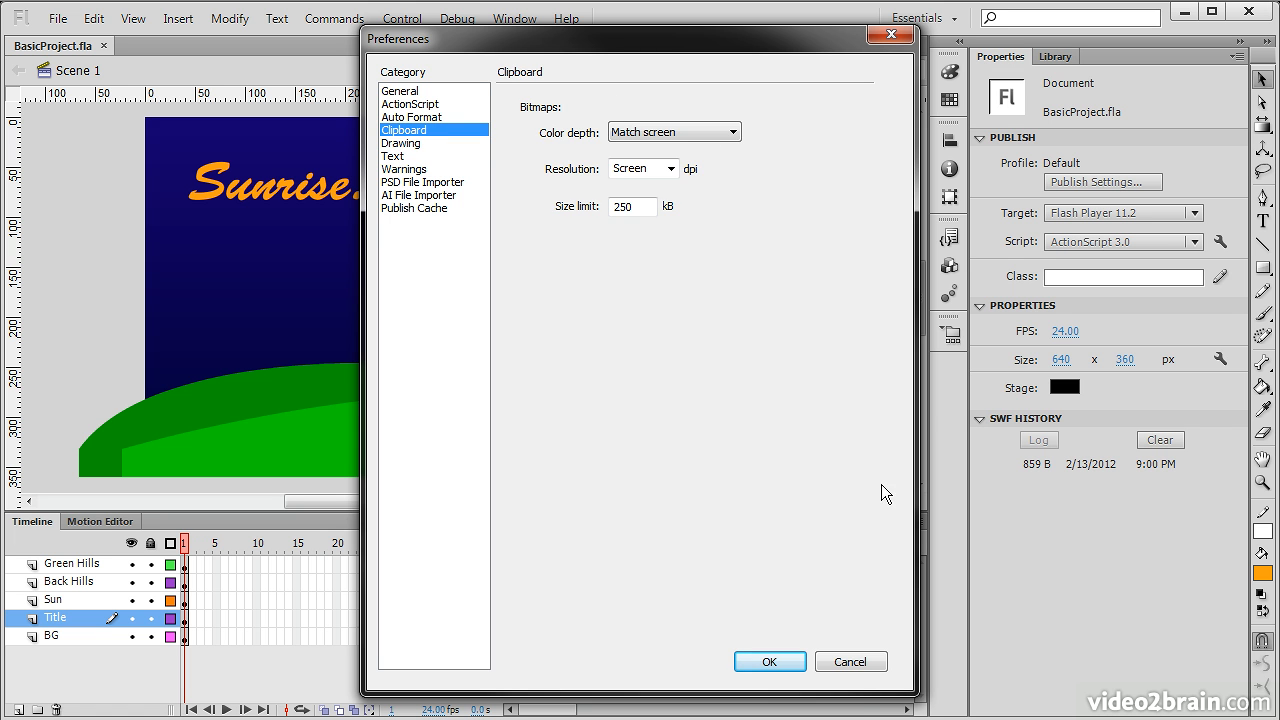
left_click(847, 659)
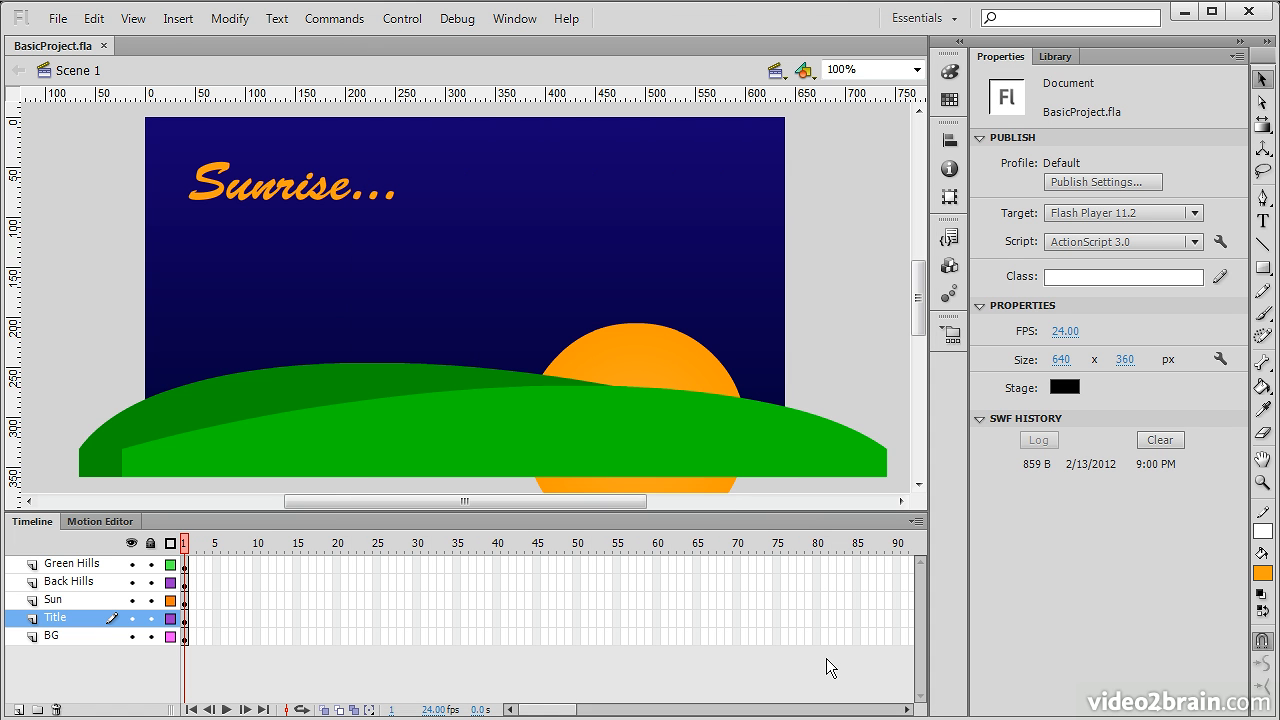
Step: Switch the stage's preview mode to Outlines and set it back to Anti-Alias Text
left_click(135, 19)
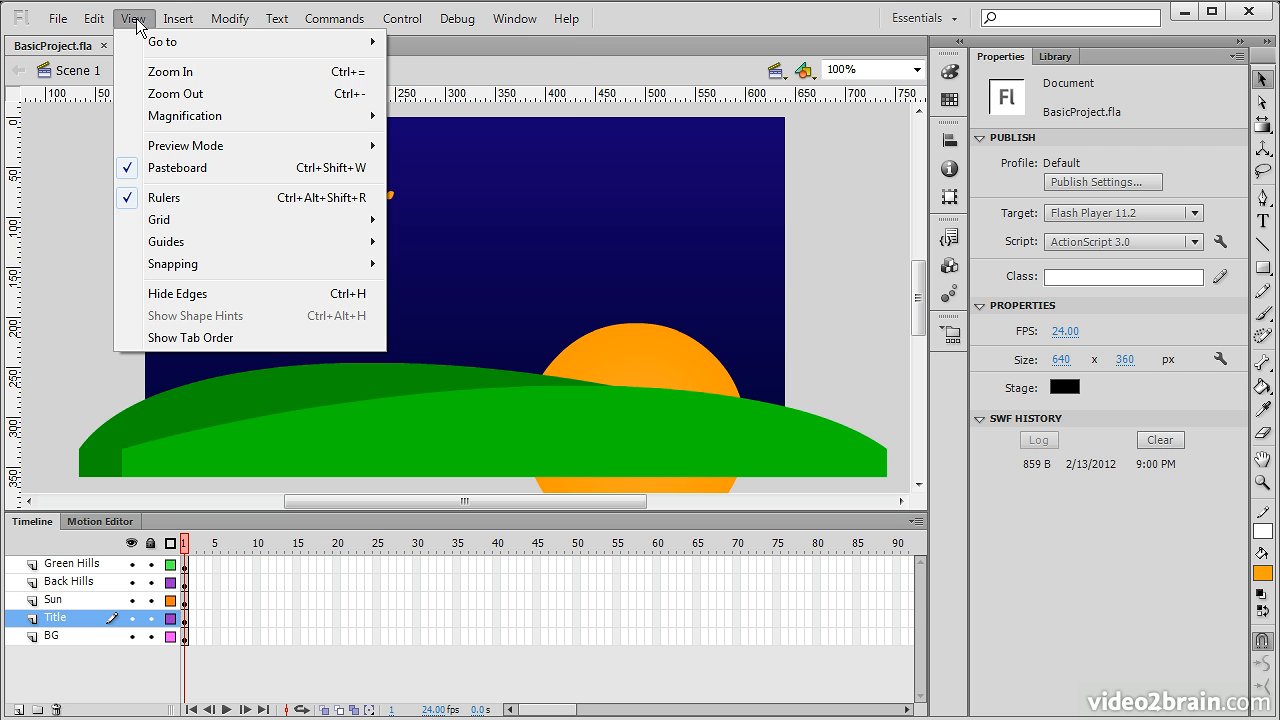
mouse_move(174, 45)
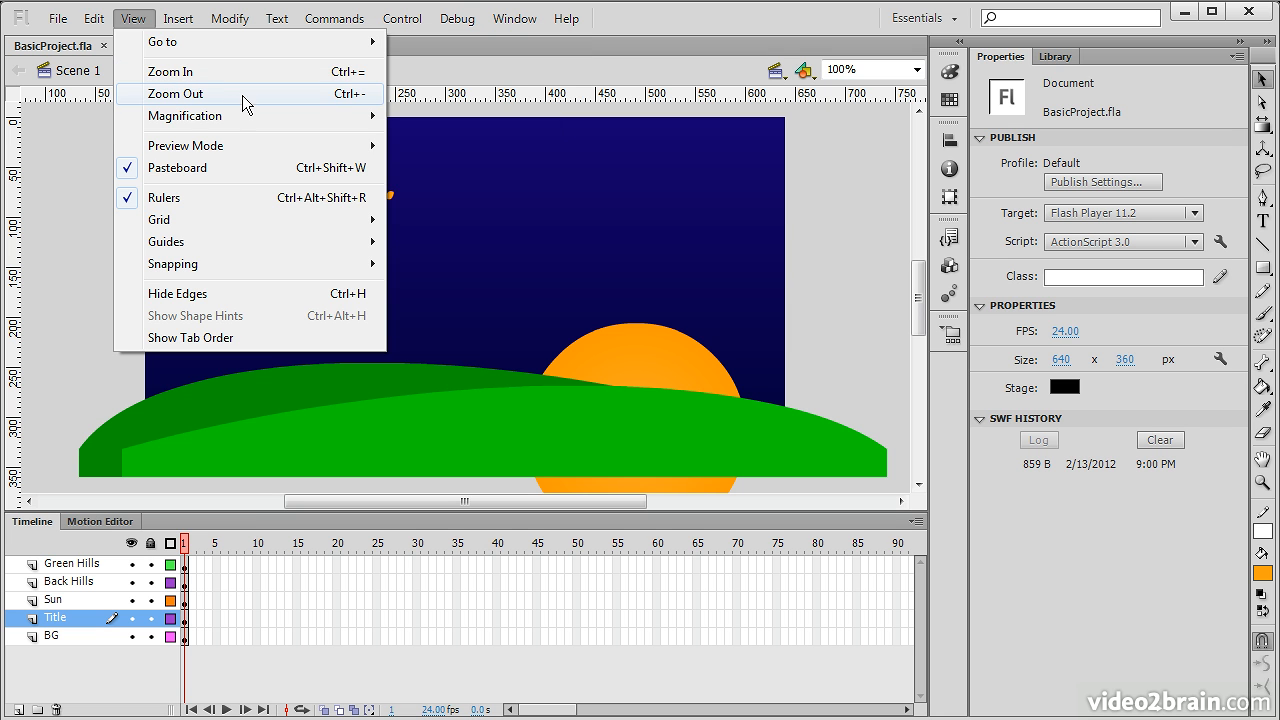
mouse_move(249, 150)
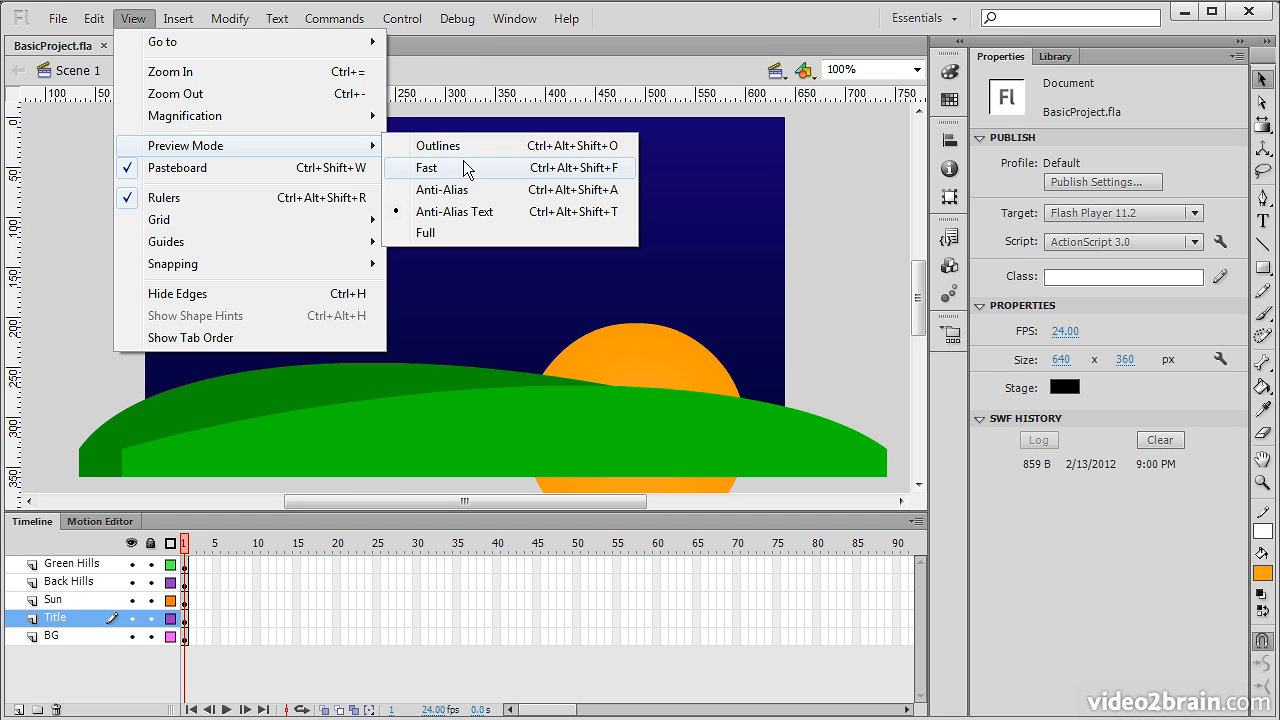
left_click(438, 146)
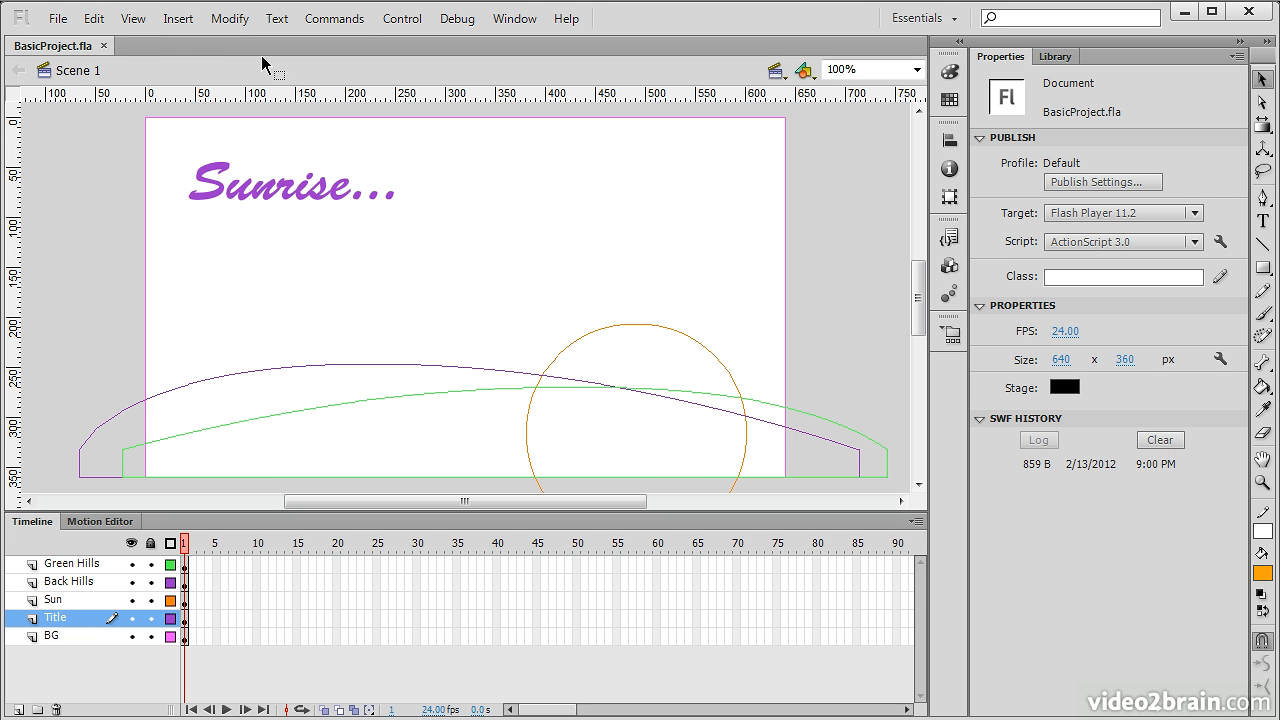
left_click(176, 19)
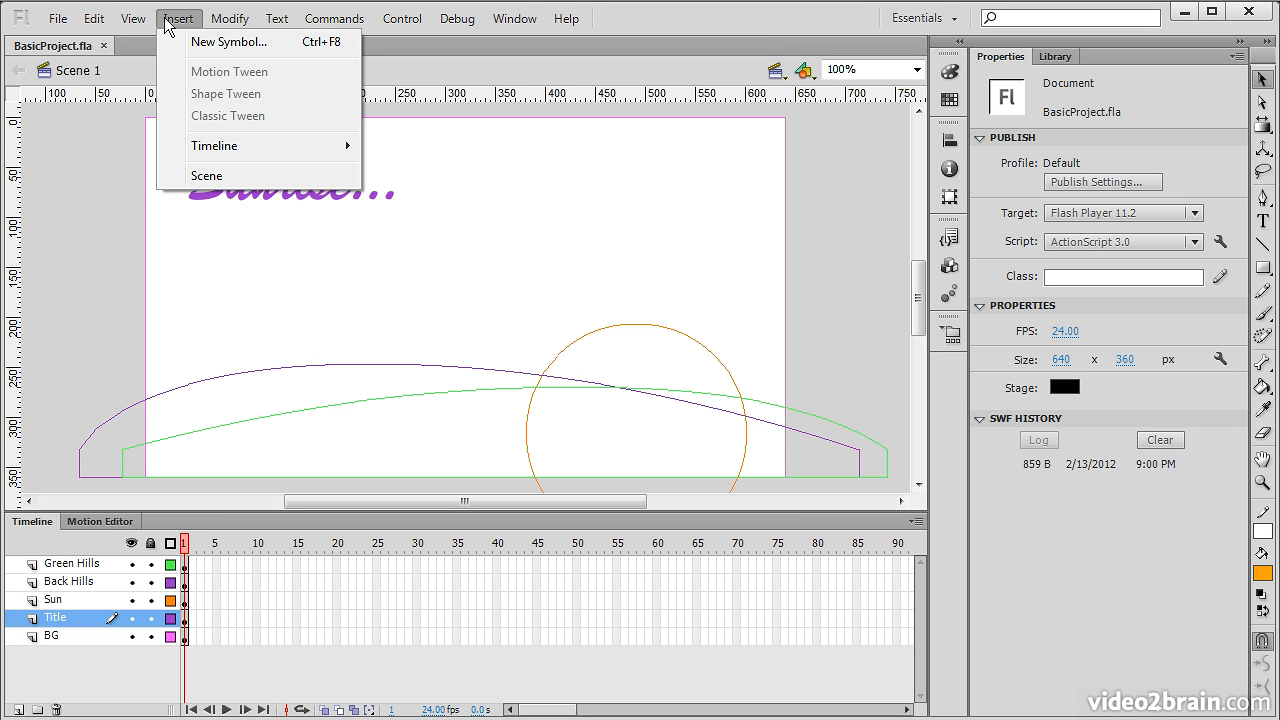
mouse_move(134, 20)
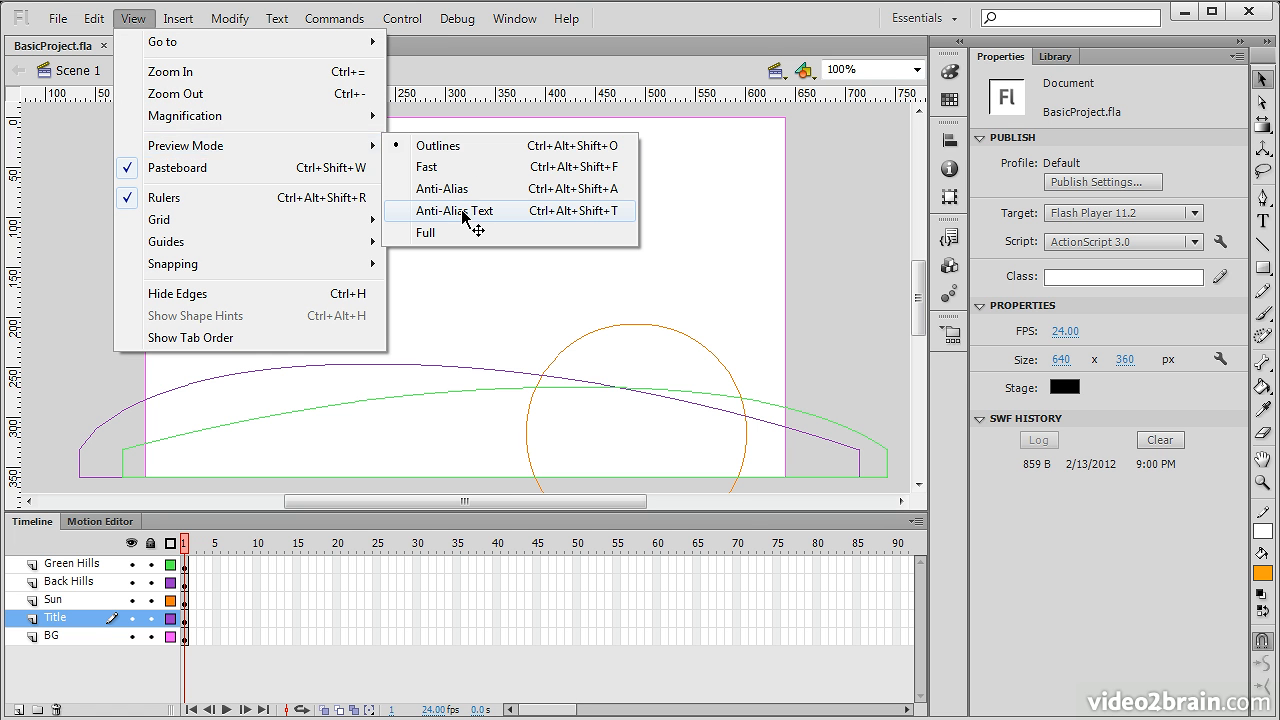
left_click(463, 211)
Step: Hide the rulers around the stage
left_click(134, 19)
mouse_move(224, 150)
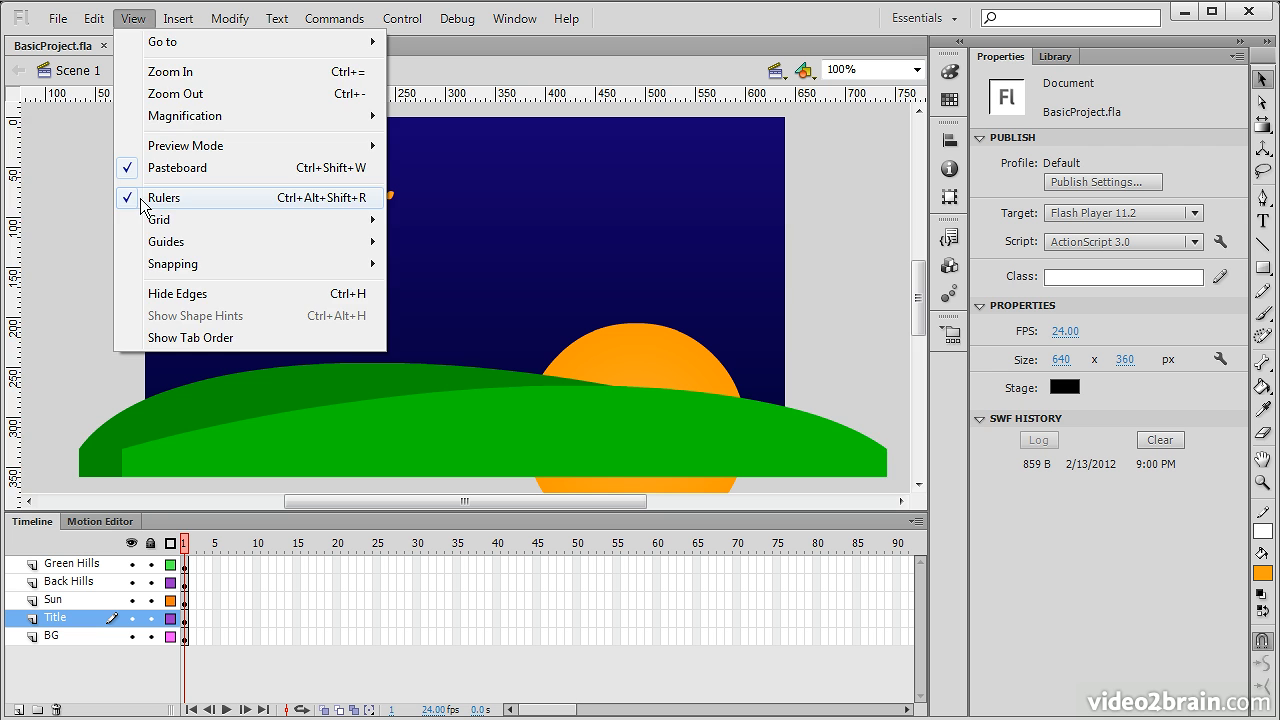
left_click(164, 198)
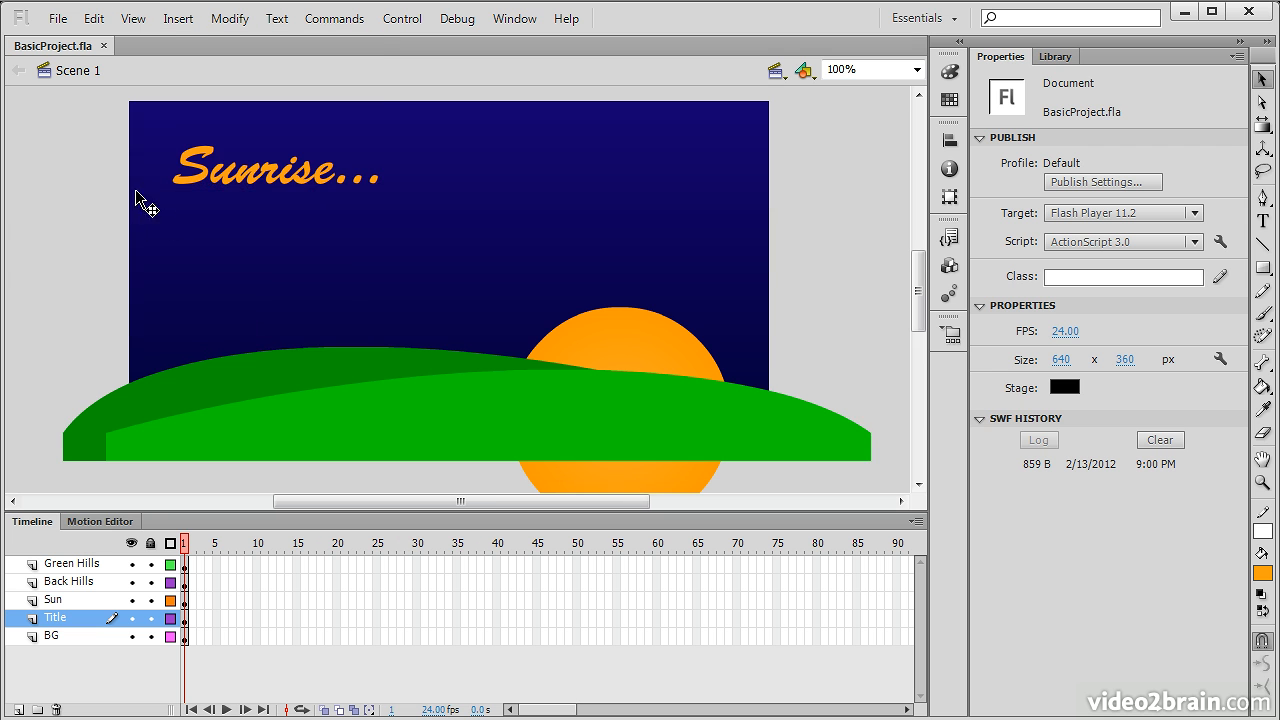
Step: Show the grid on the stage, and check it by temporarily hiding all layers
left_click(148, 22)
mouse_move(230, 220)
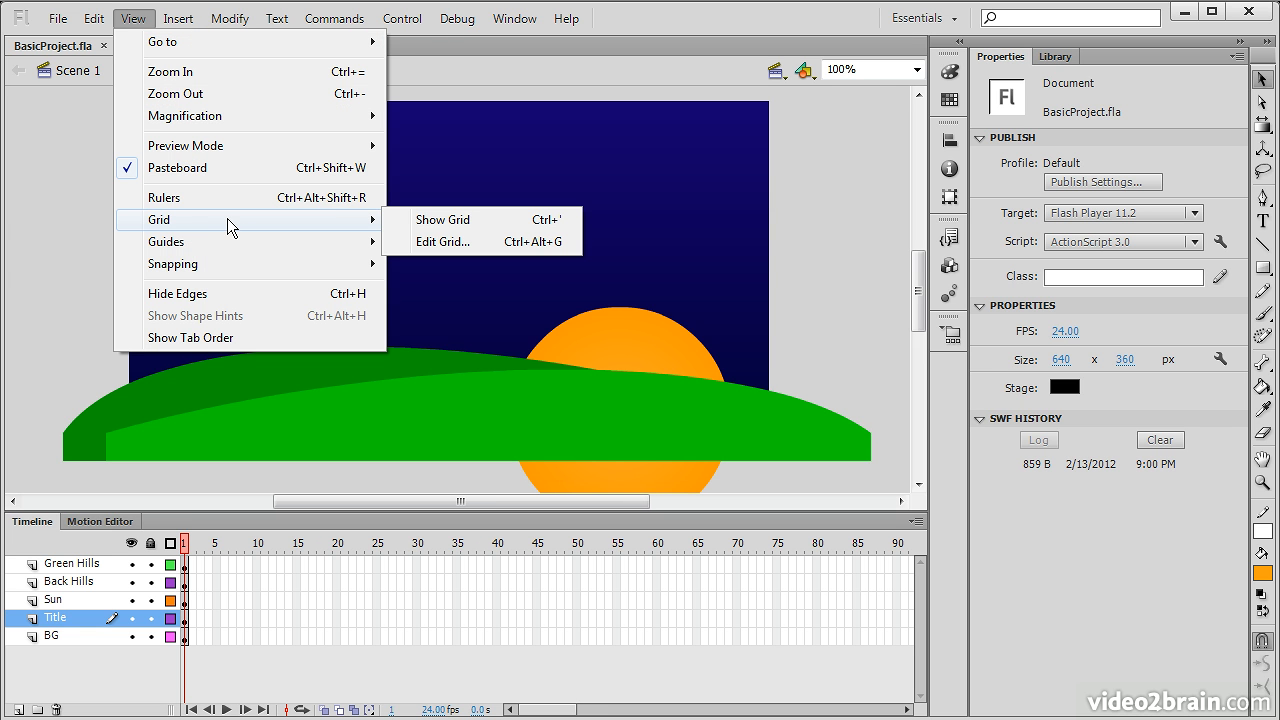
left_click(436, 224)
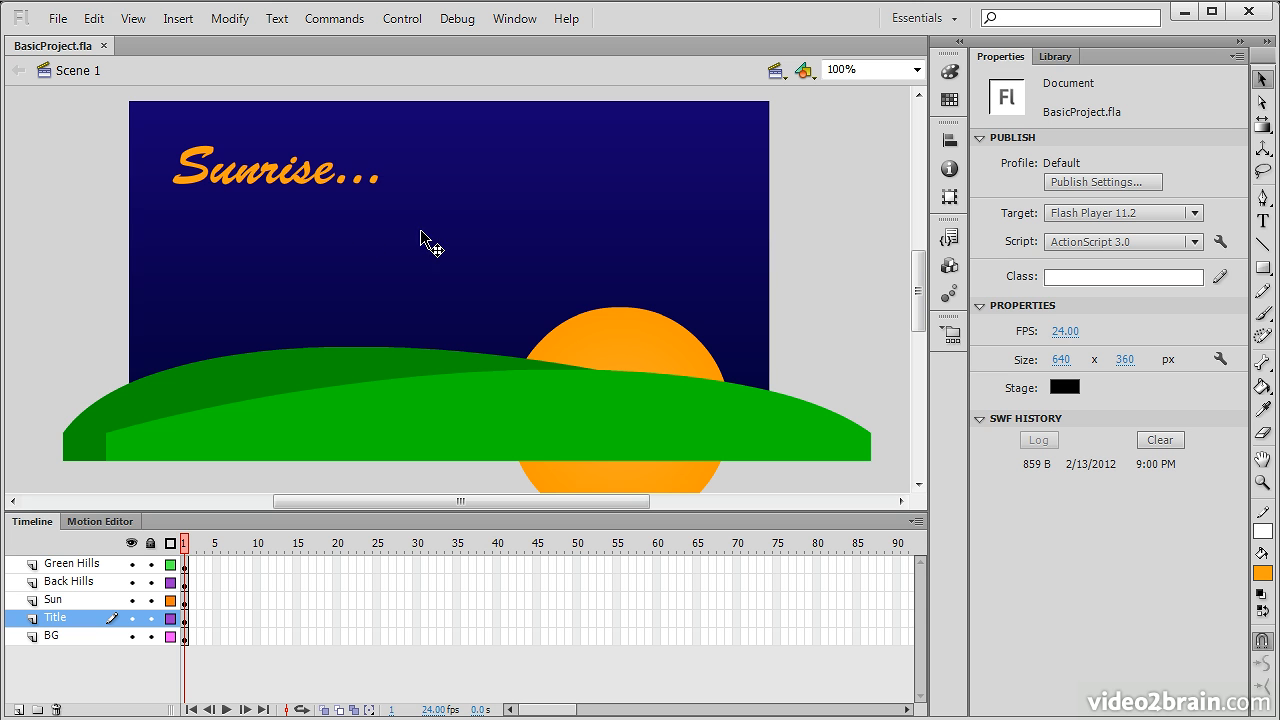
left_click(133, 544)
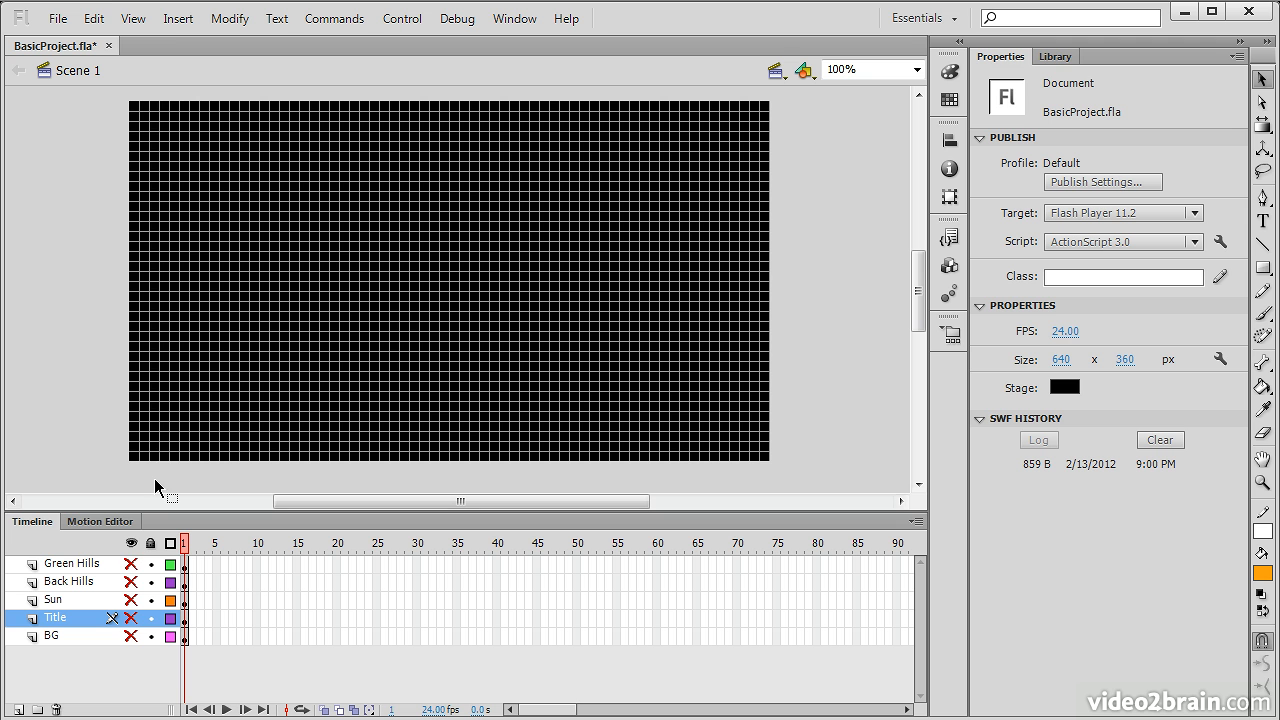
left_click(133, 544)
Step: Examine the snapping options and the advanced snap align settings in Edit Snapping, and close it with its settings as they are
left_click(178, 18)
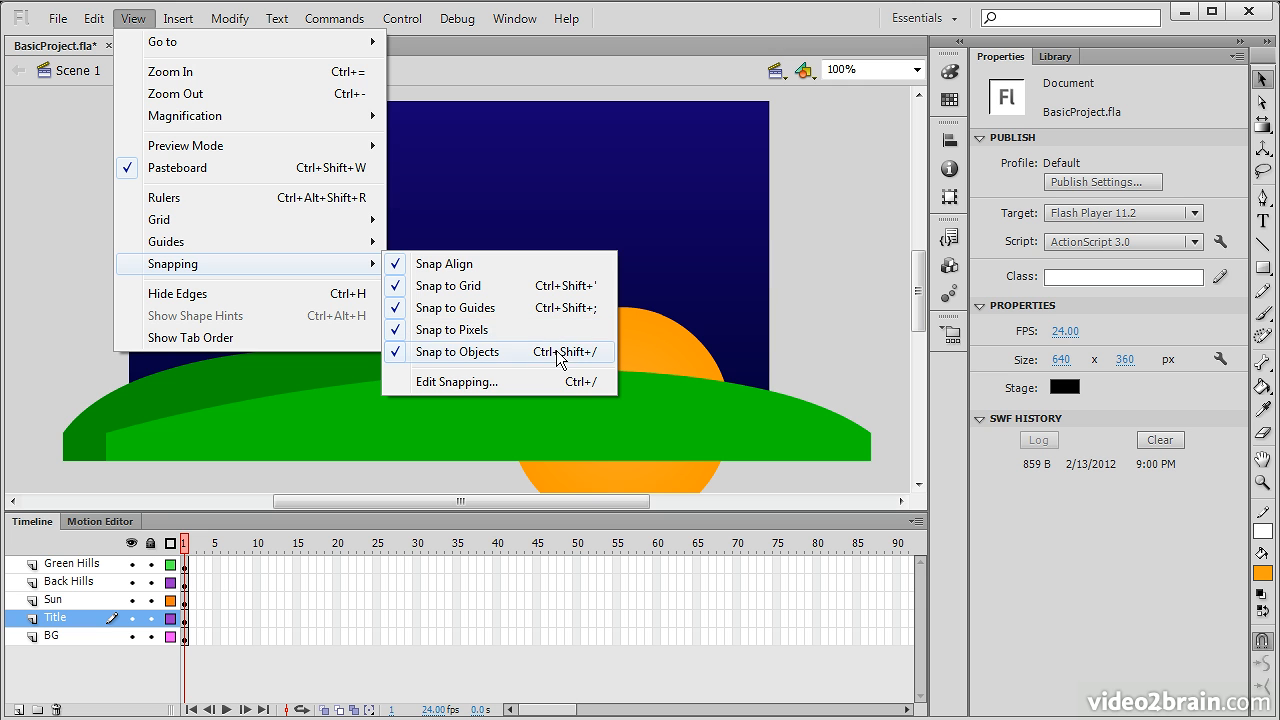
left_click(487, 382)
left_click_drag(618, 147, 492, 125)
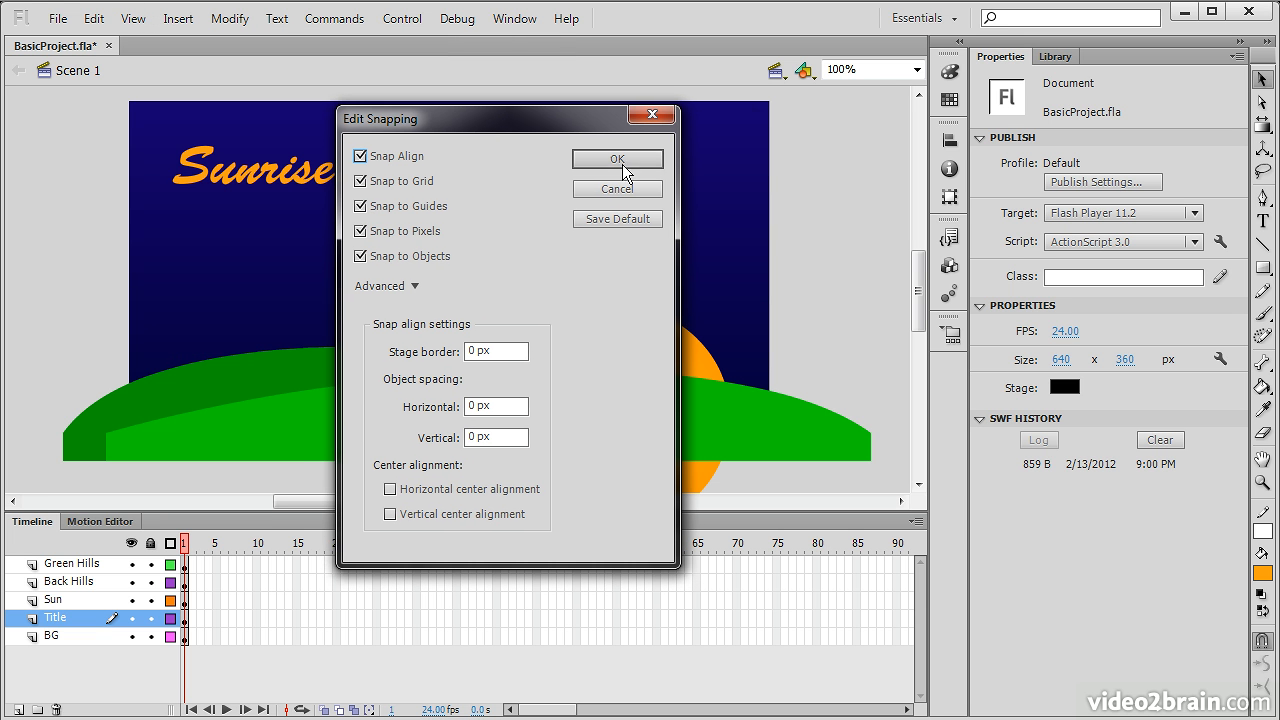
left_click(615, 159)
Step: Review the commands for inserting symbols, tweens, timeline items and scenes, and inspect the Document Settings without changing them
left_click(184, 22)
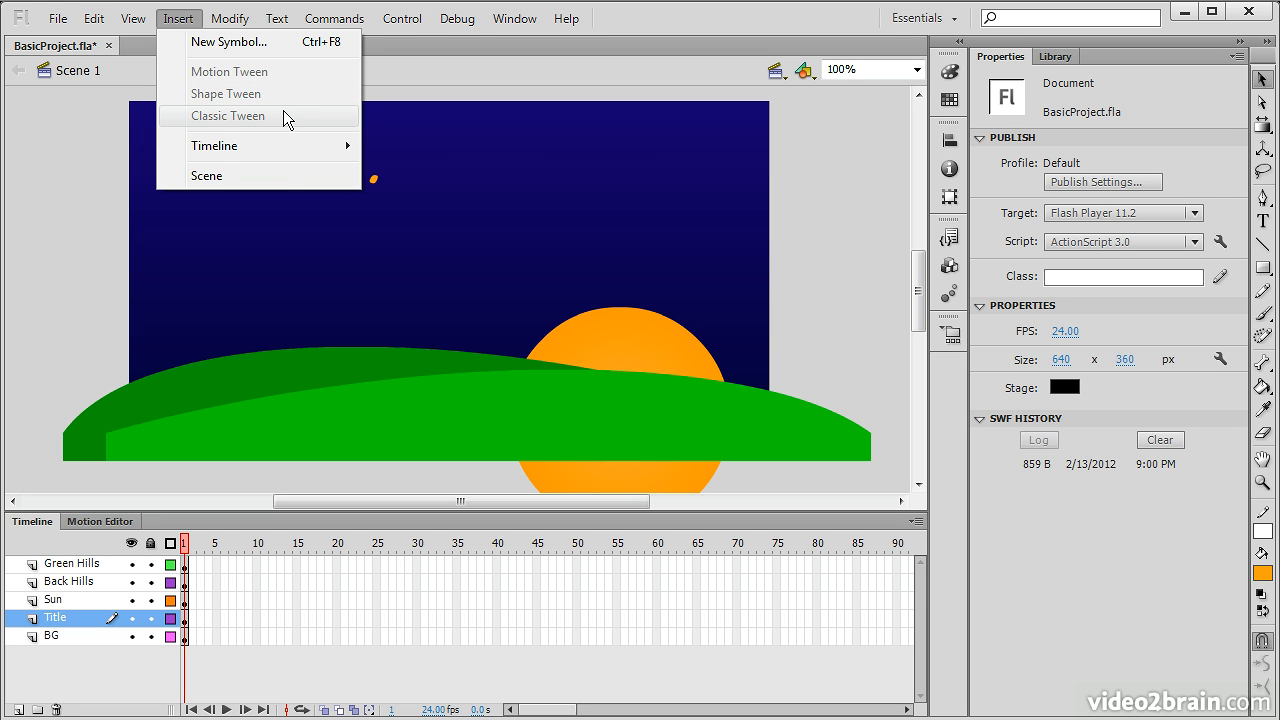
mouse_move(298, 144)
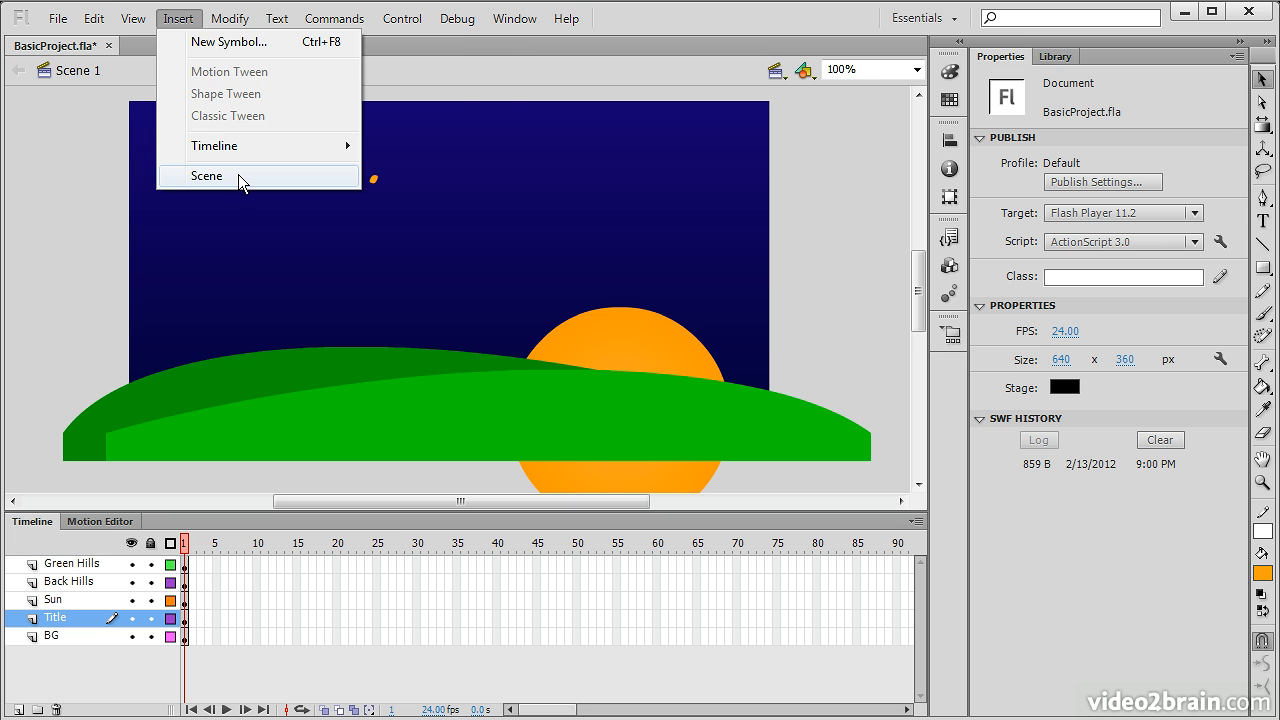
mouse_move(232, 18)
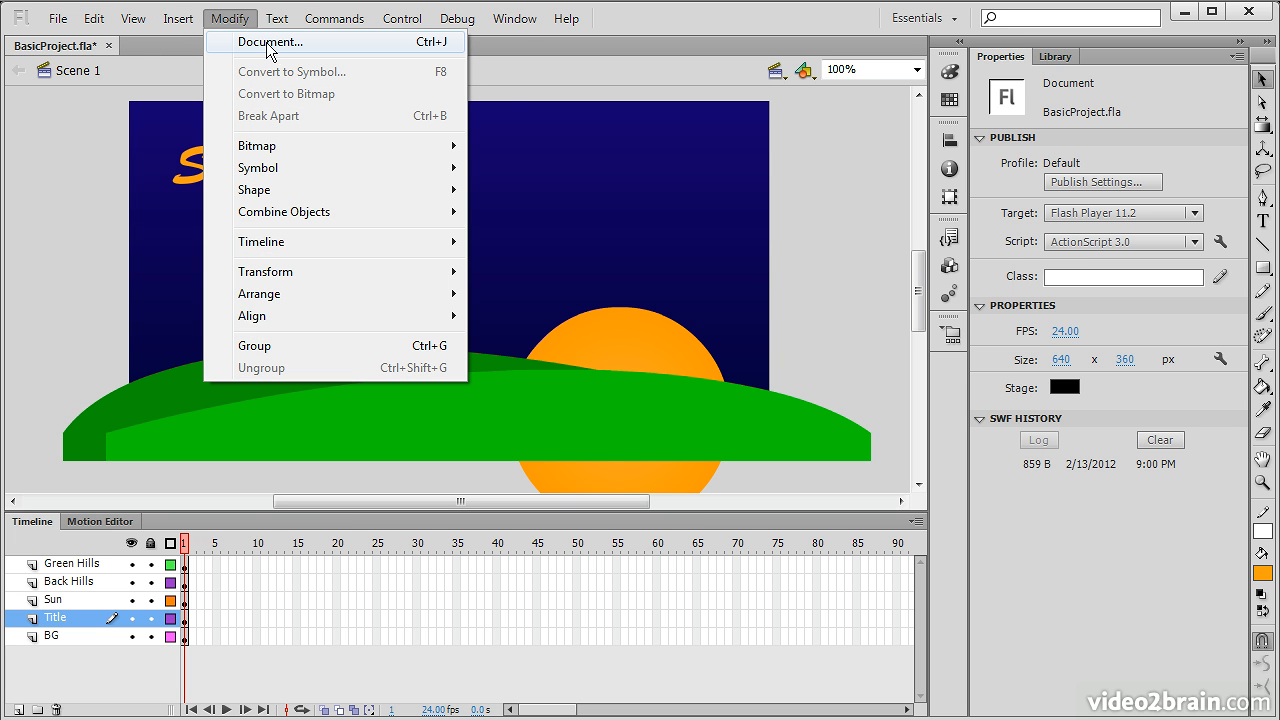
left_click(272, 45)
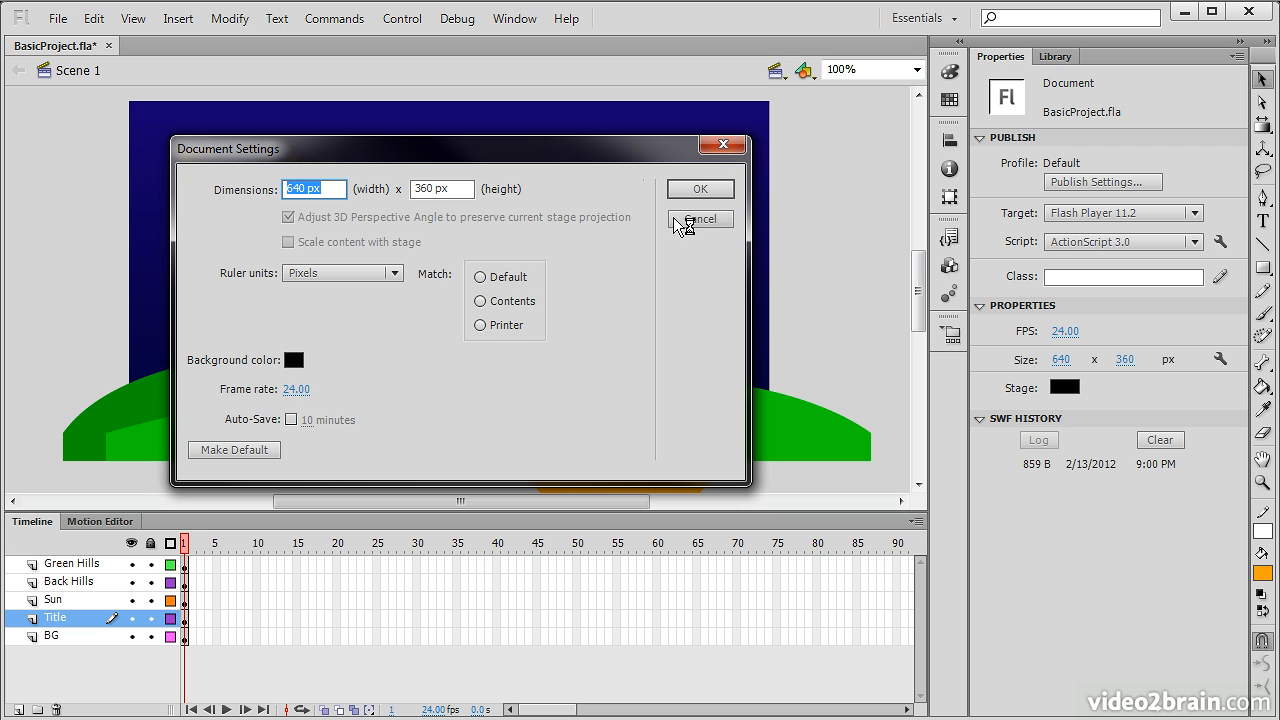
left_click(698, 218)
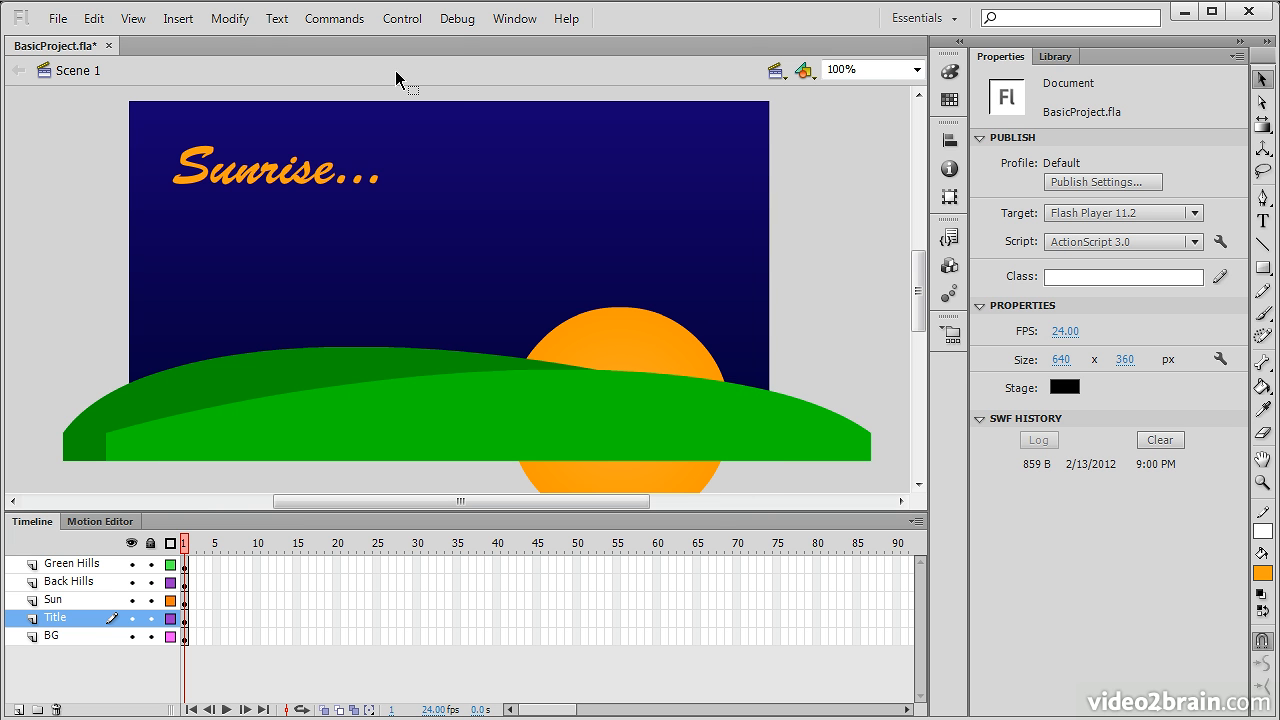
Step: Examine the modification commands for bitmaps, symbols, shapes, combining objects, timeline, transforming, arranging, aligning and grouping
left_click(245, 18)
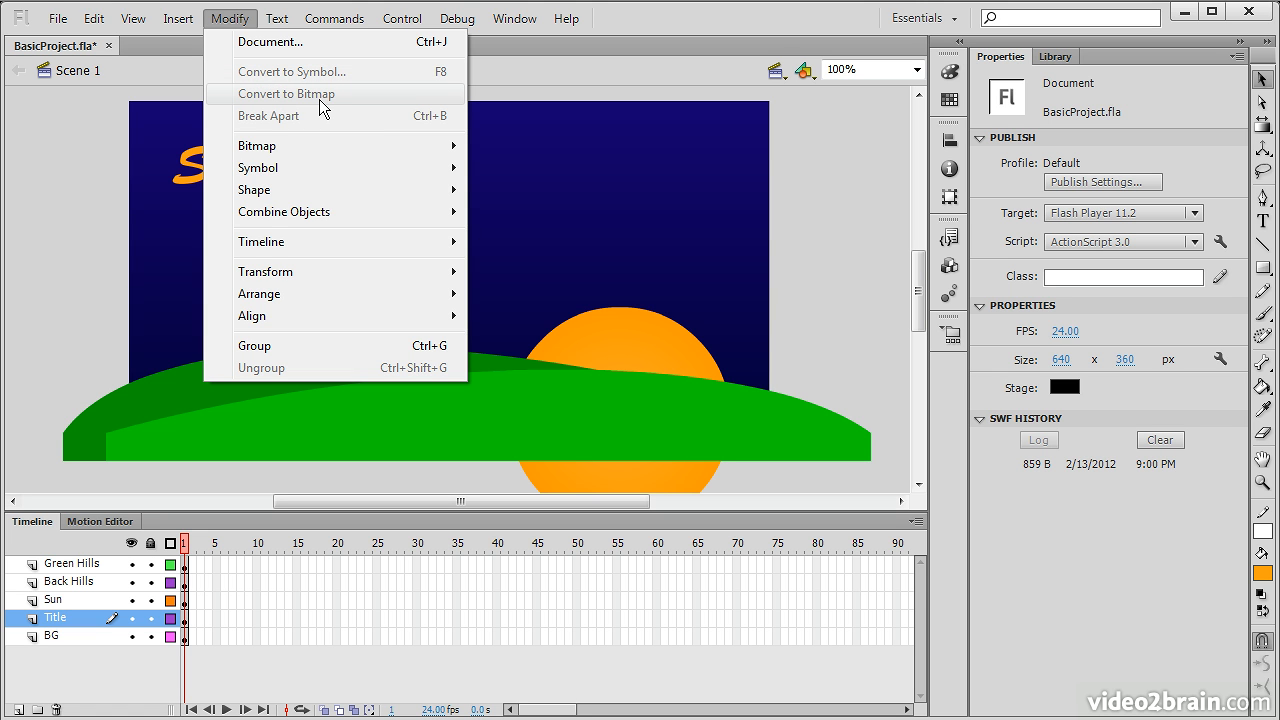
mouse_move(340, 146)
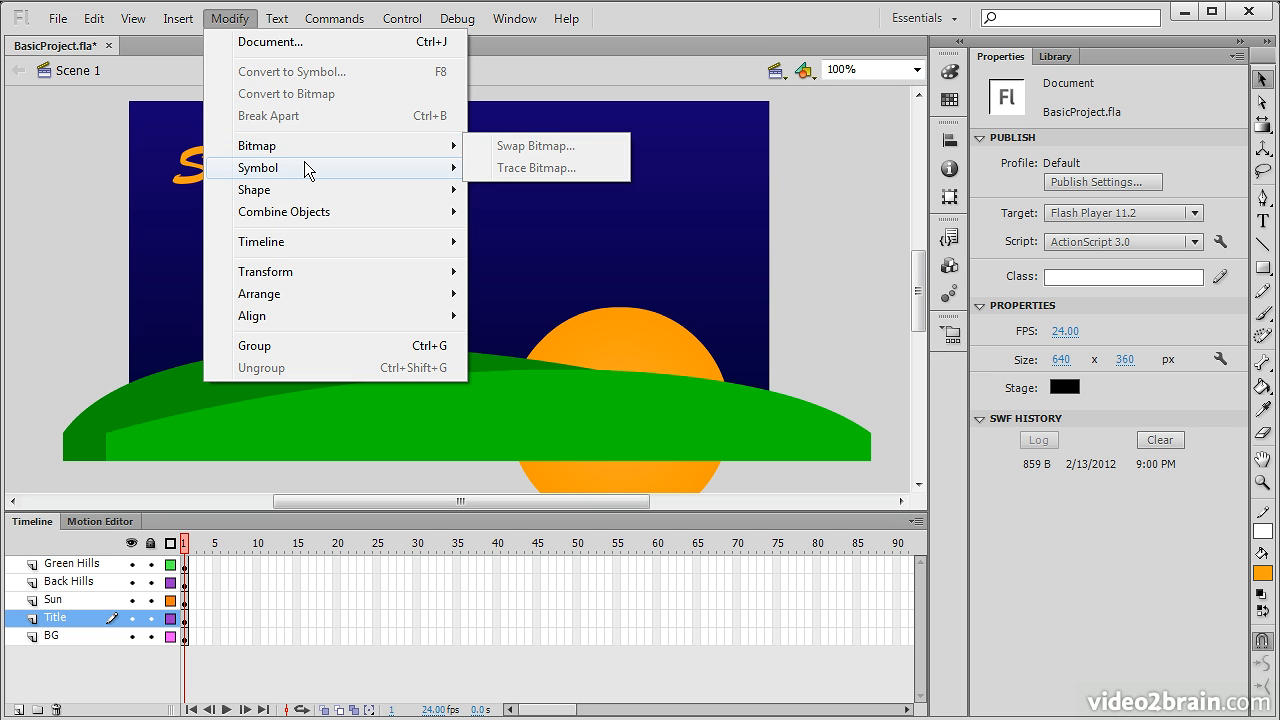
mouse_move(319, 190)
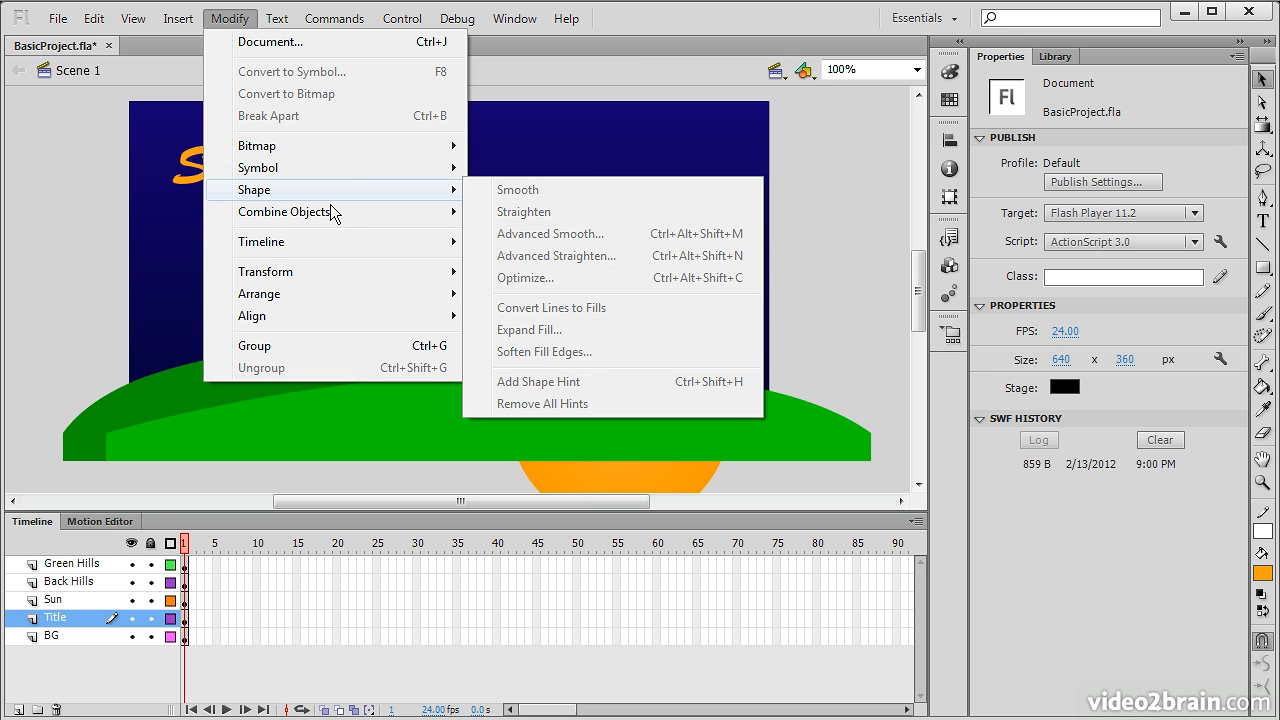
mouse_move(331, 214)
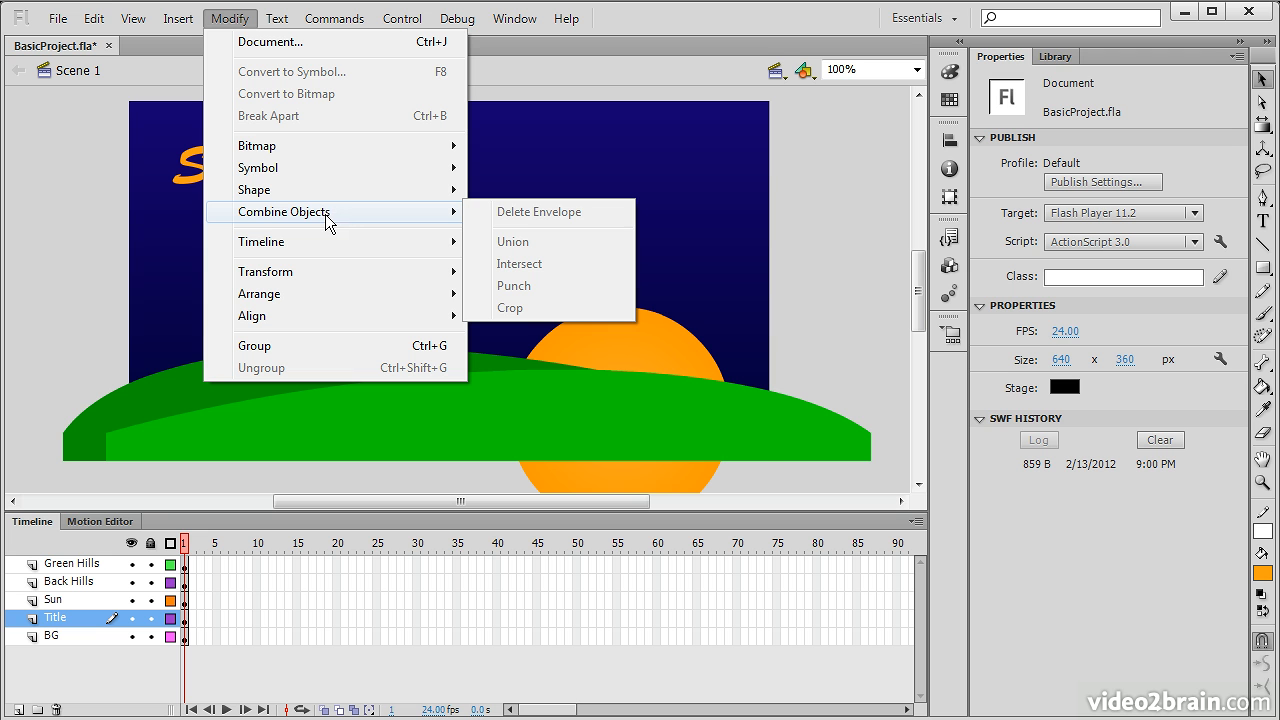
mouse_move(330, 248)
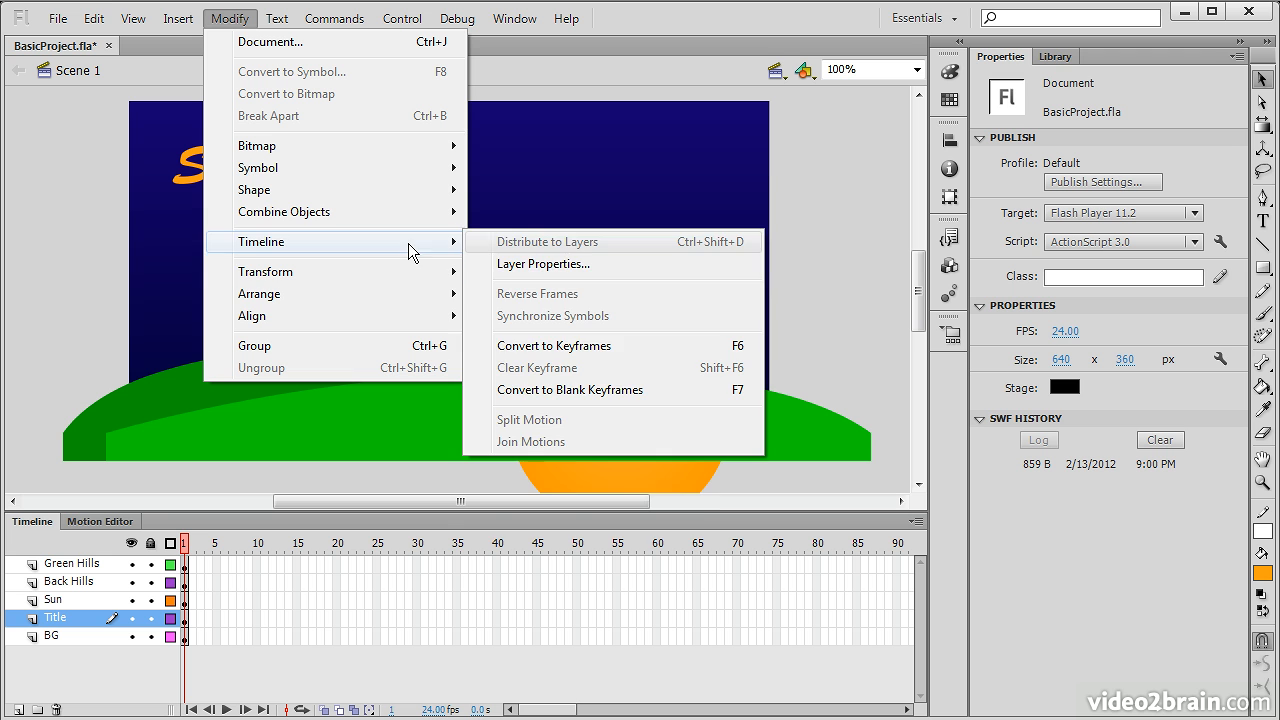
mouse_move(393, 267)
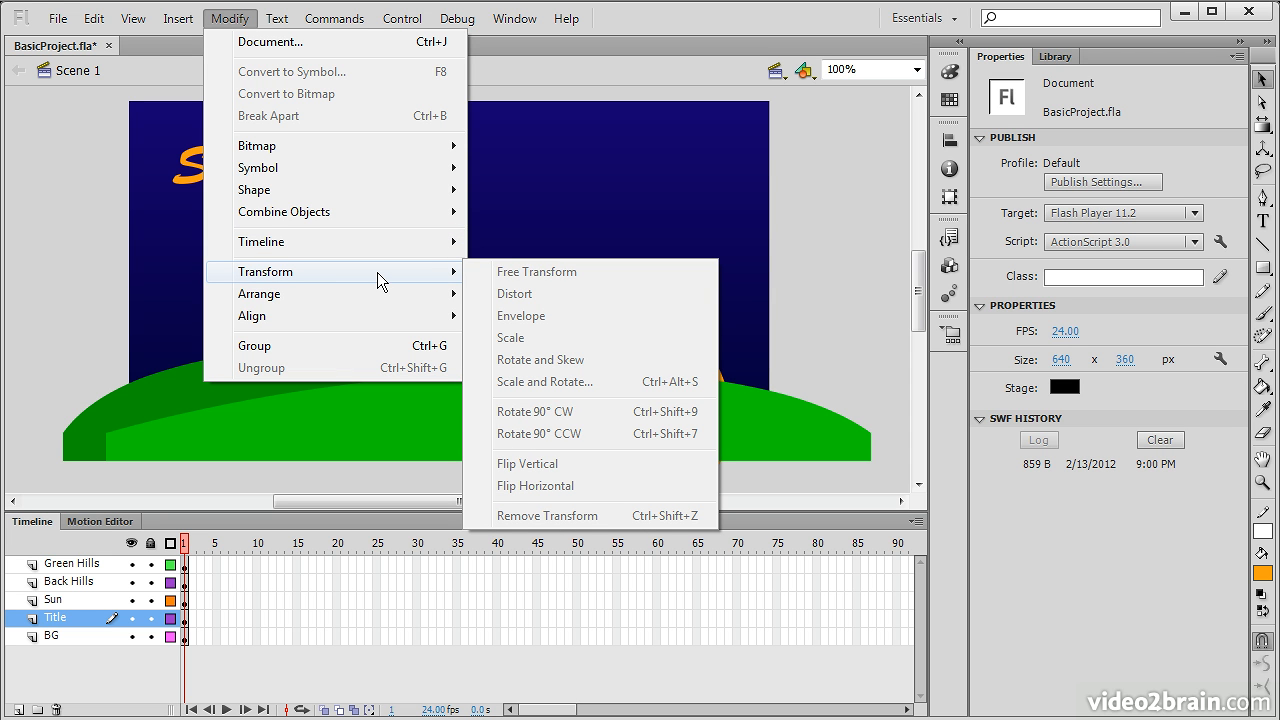
mouse_move(368, 309)
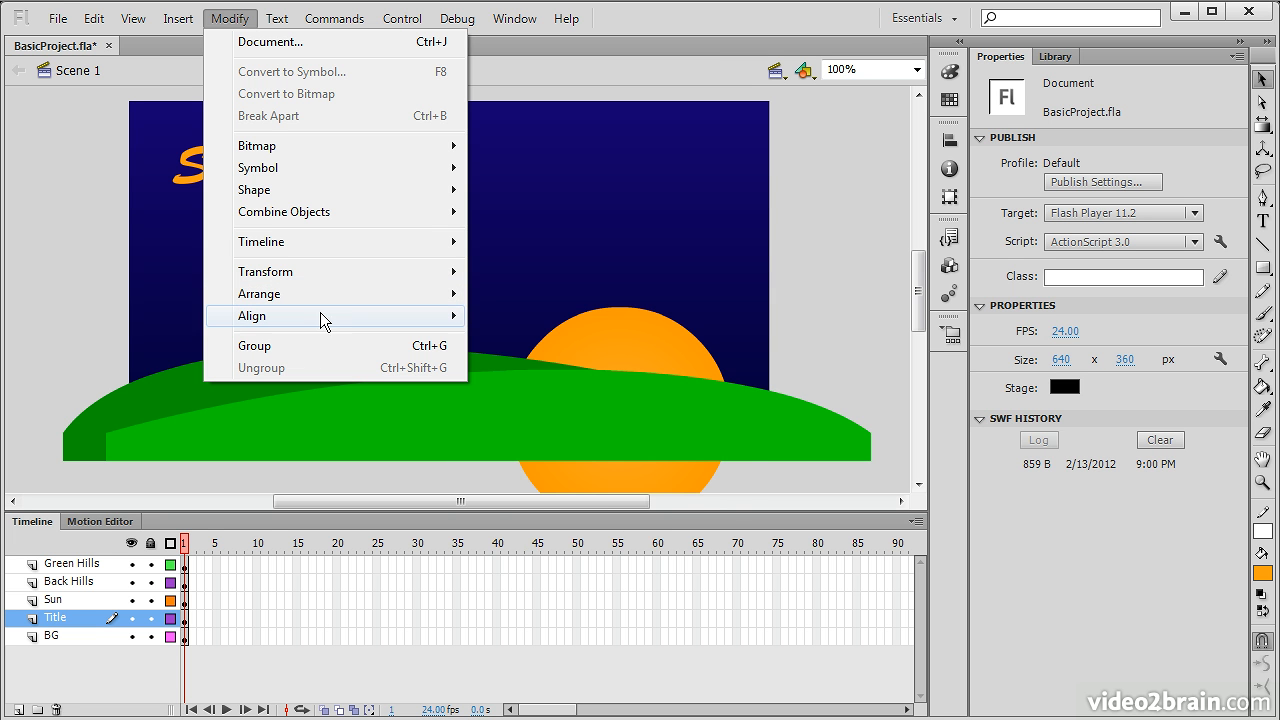
mouse_move(350, 271)
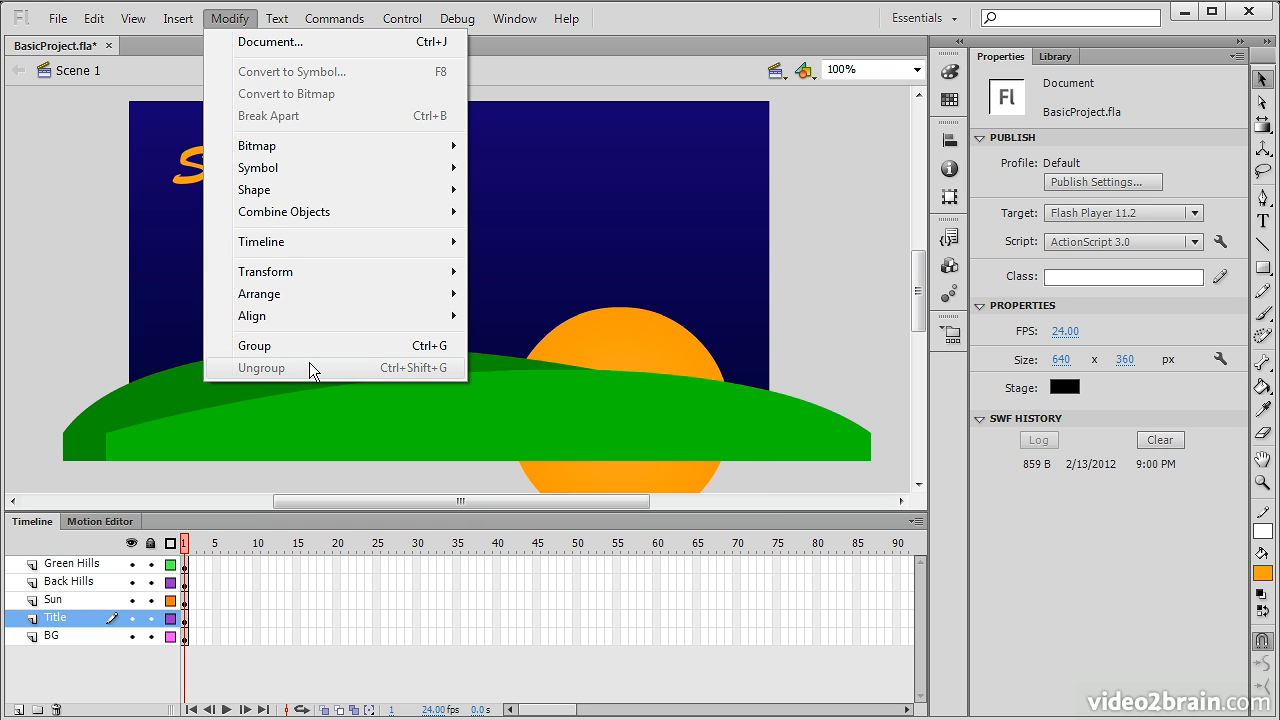
Step: Review the text formatting and spelling commands, and inspect the Font Embedding settings without changing them
mouse_move(276, 21)
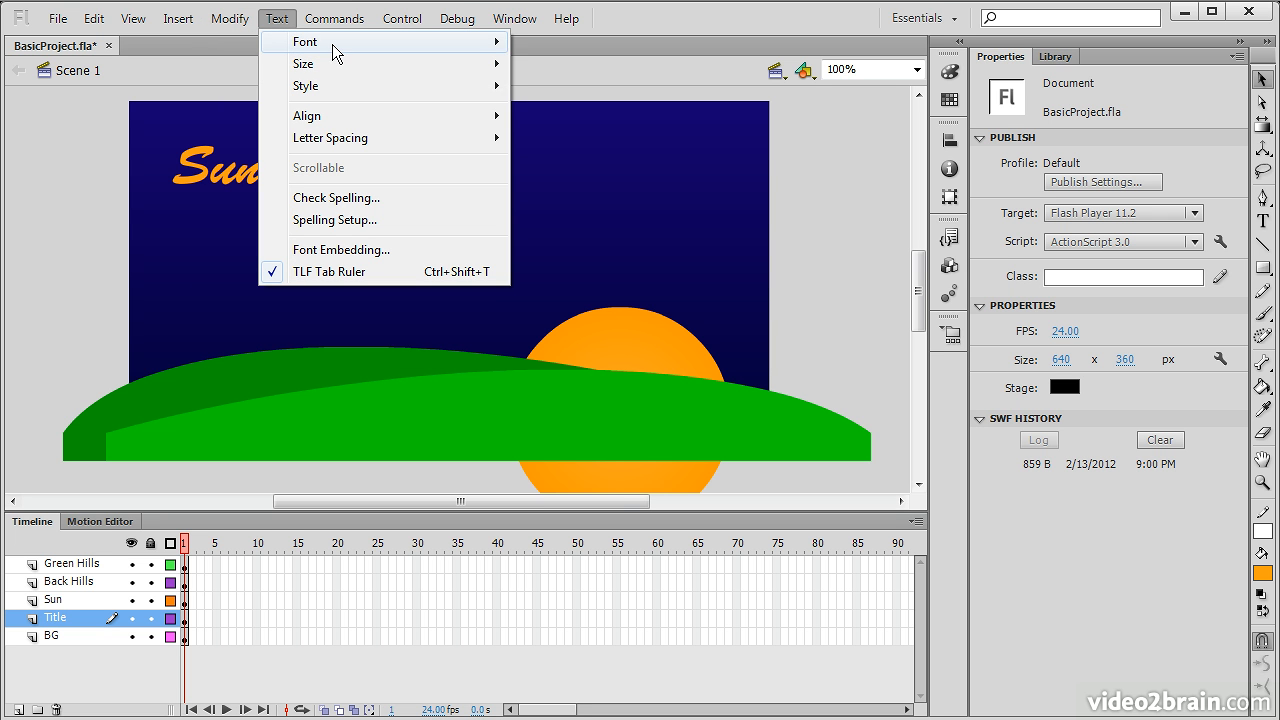
mouse_move(334, 49)
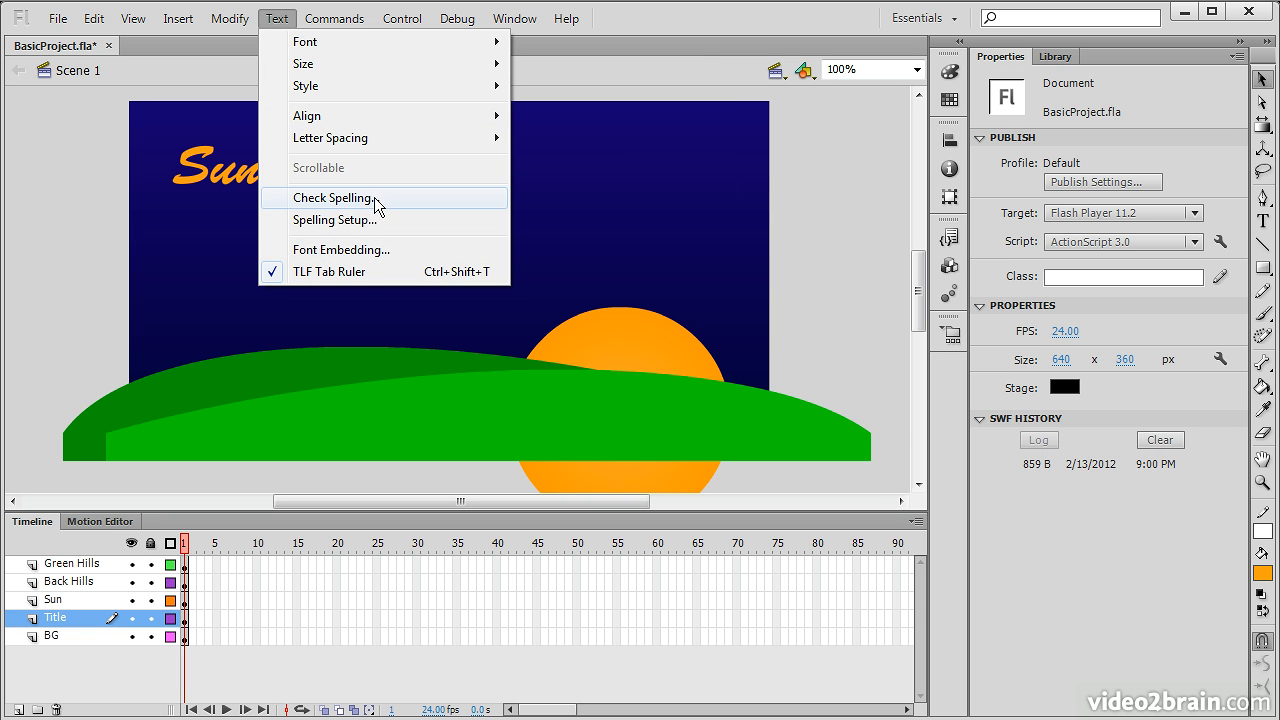
left_click(372, 253)
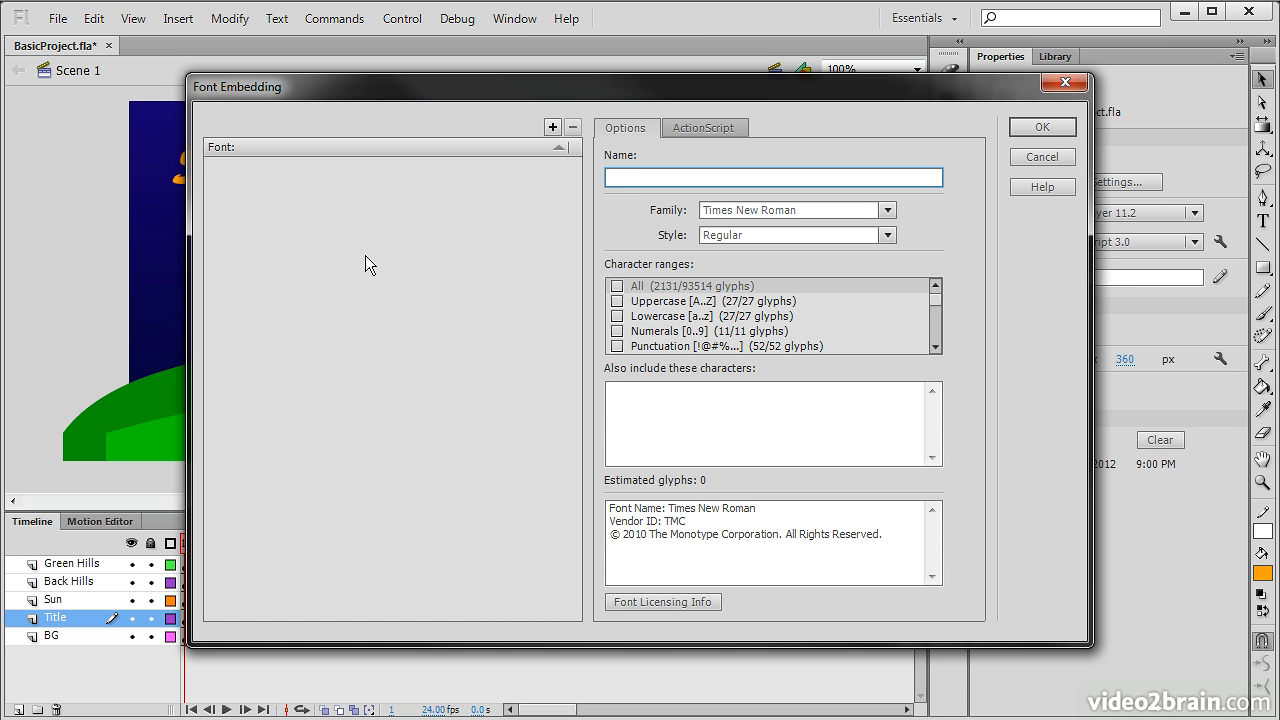
left_click(1042, 157)
Step: Review the commands for saved commands and motion XML, playback and movie testing, and debugging
left_click(327, 20)
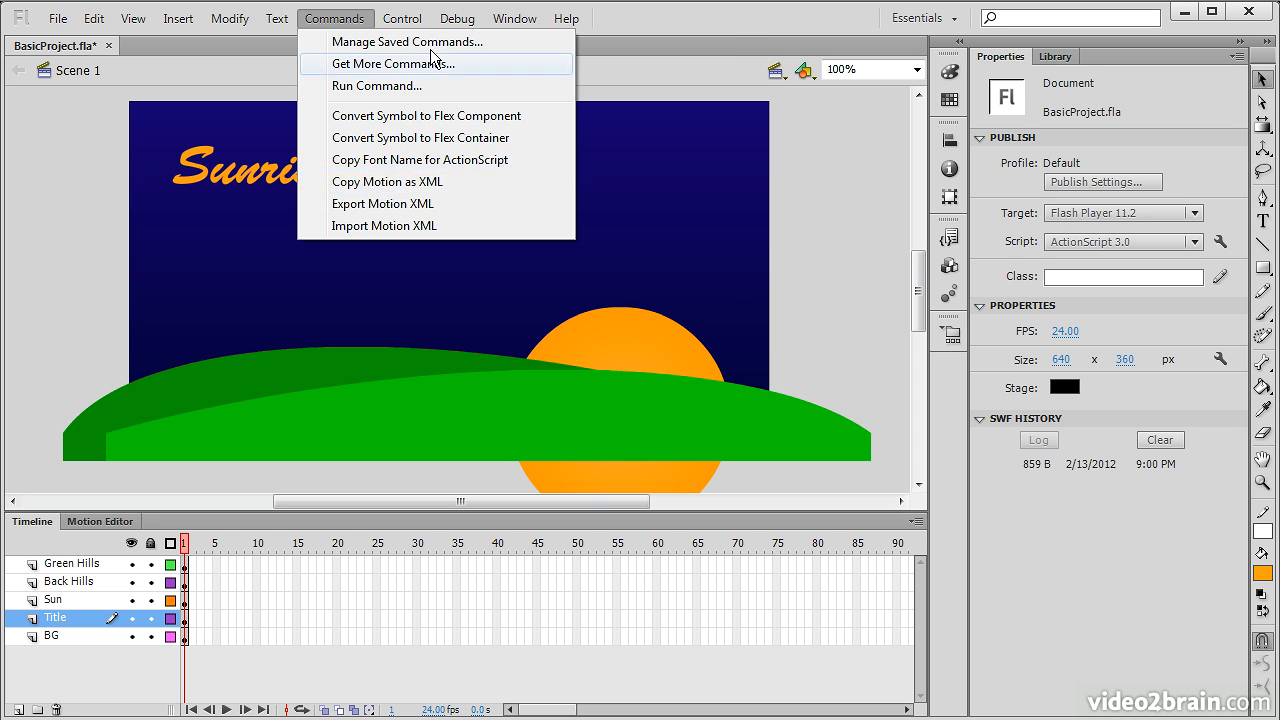
mouse_move(447, 25)
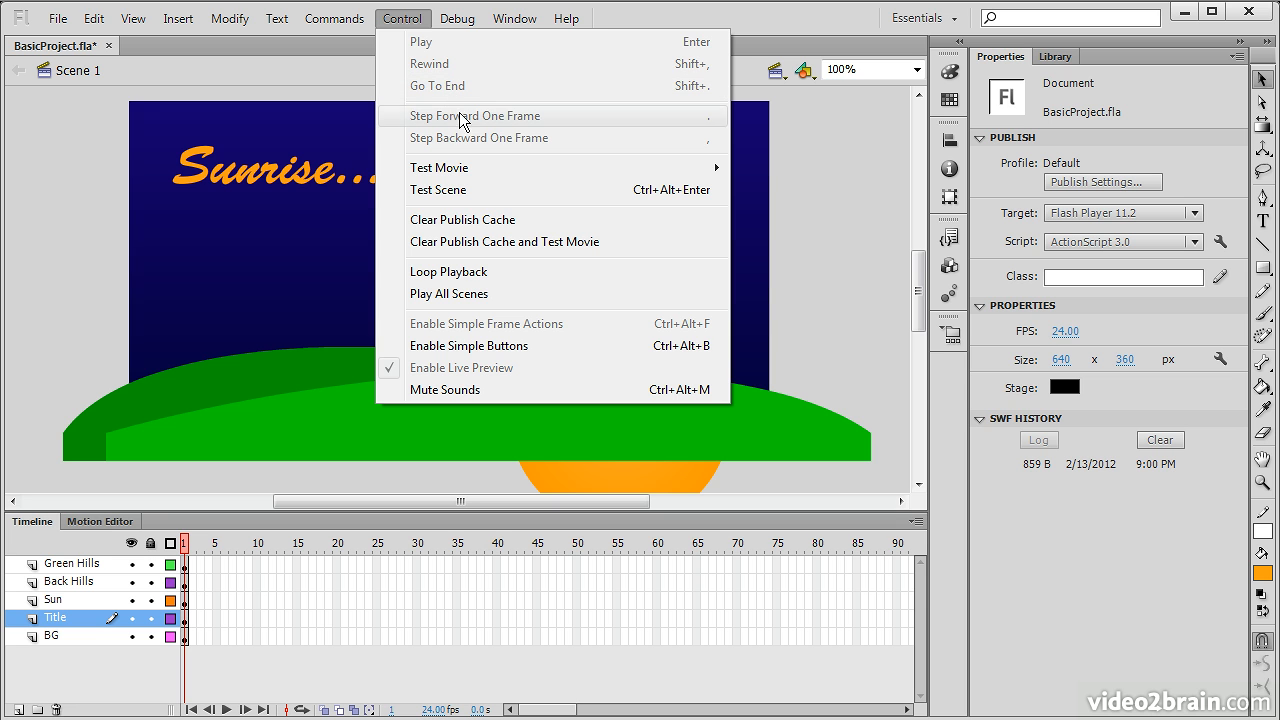
mouse_move(490, 172)
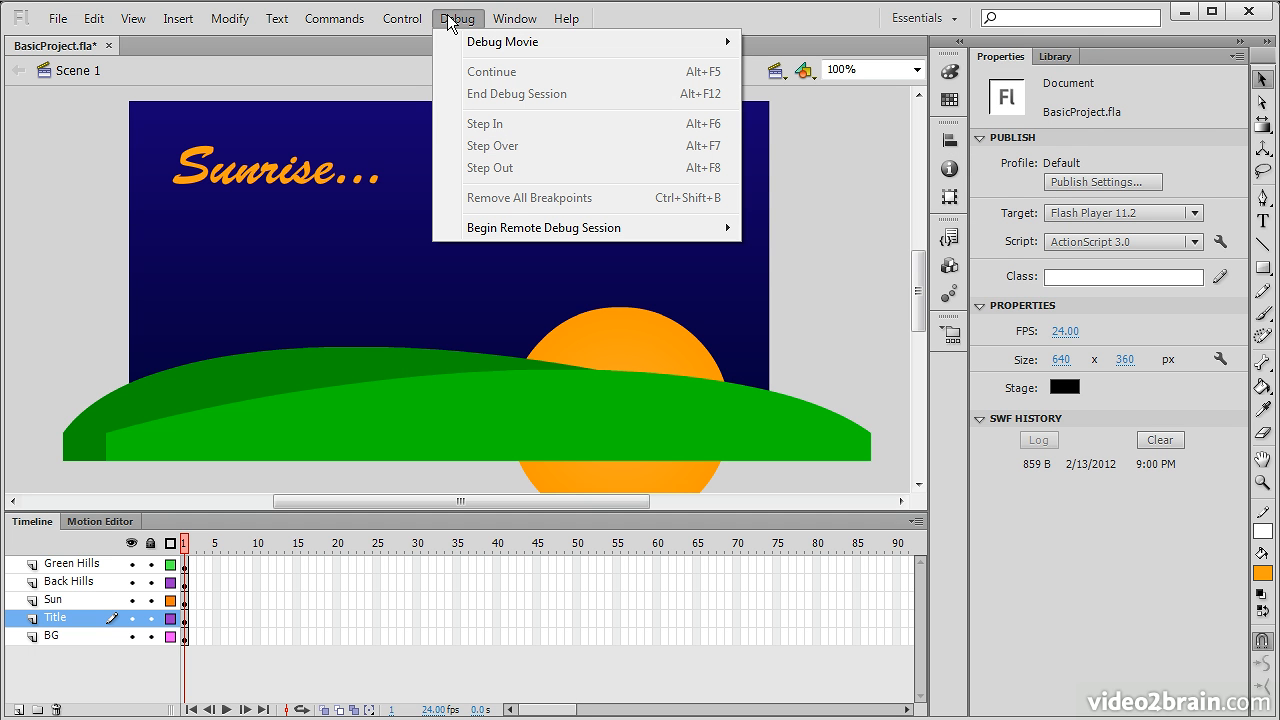
mouse_move(562, 44)
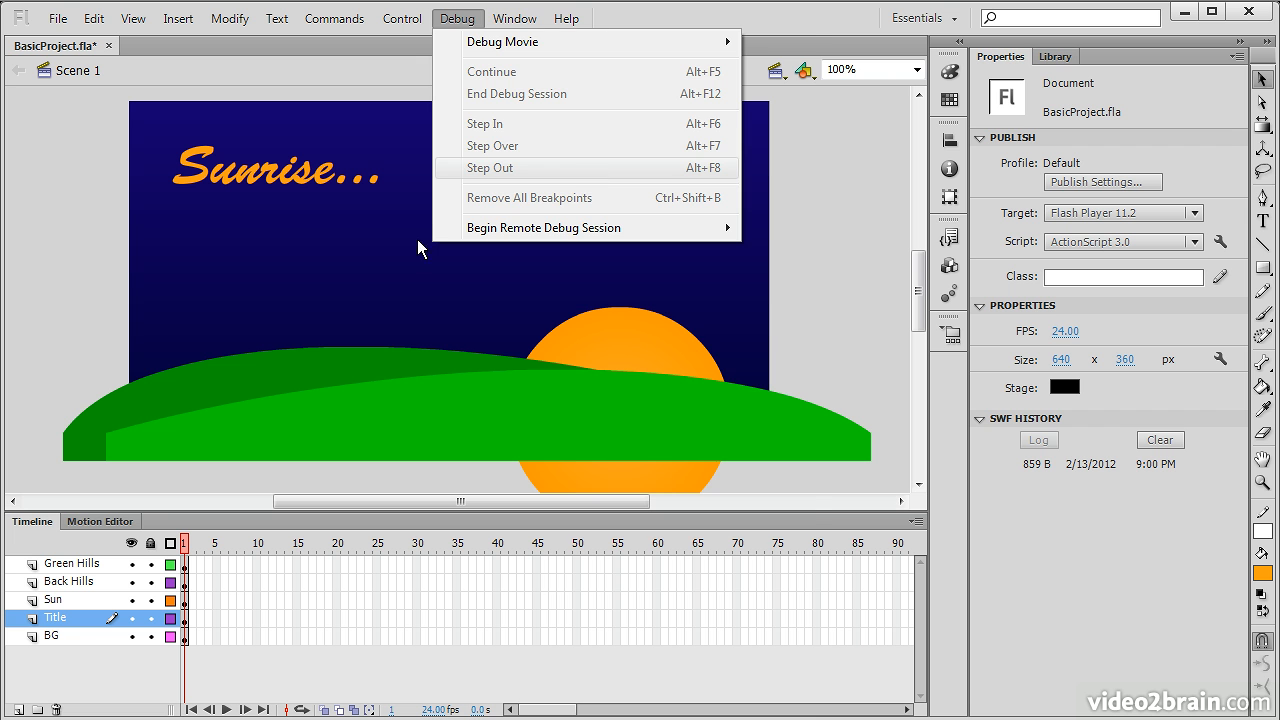
Step: Review the available panels, including the debug panels, and the help, support and update options, and return to the stage
mouse_move(513, 20)
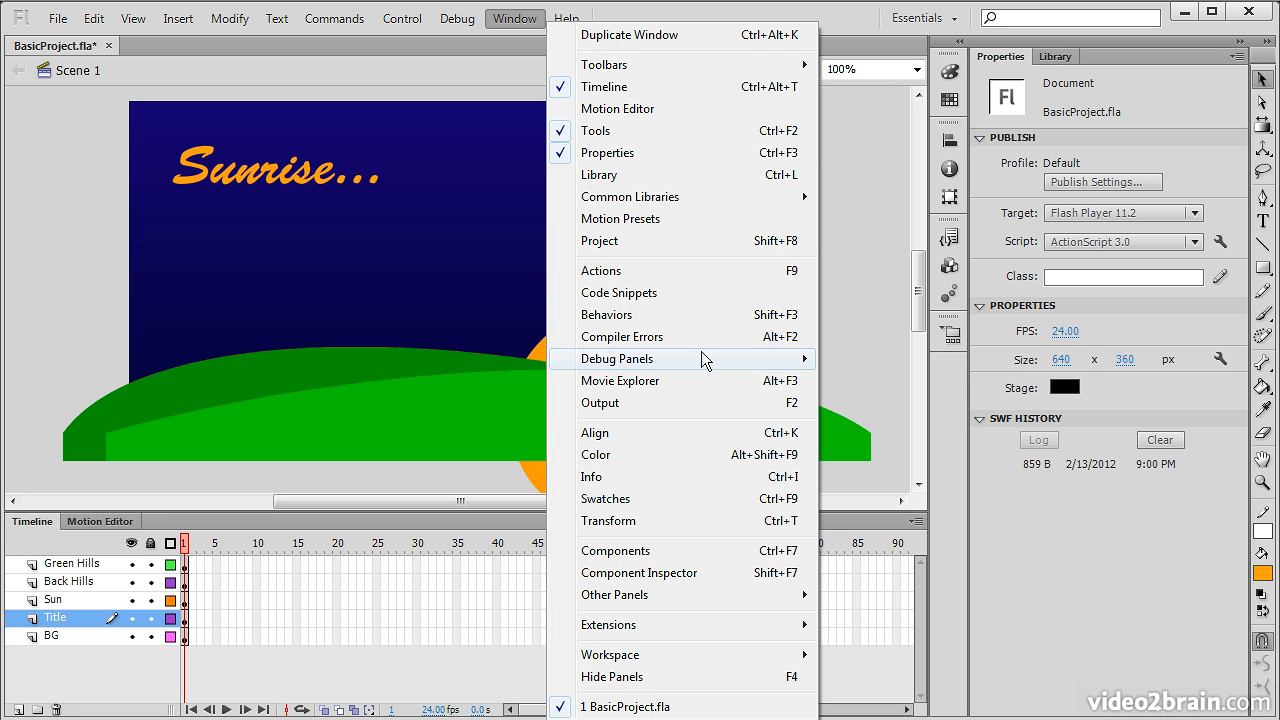
mouse_move(698, 361)
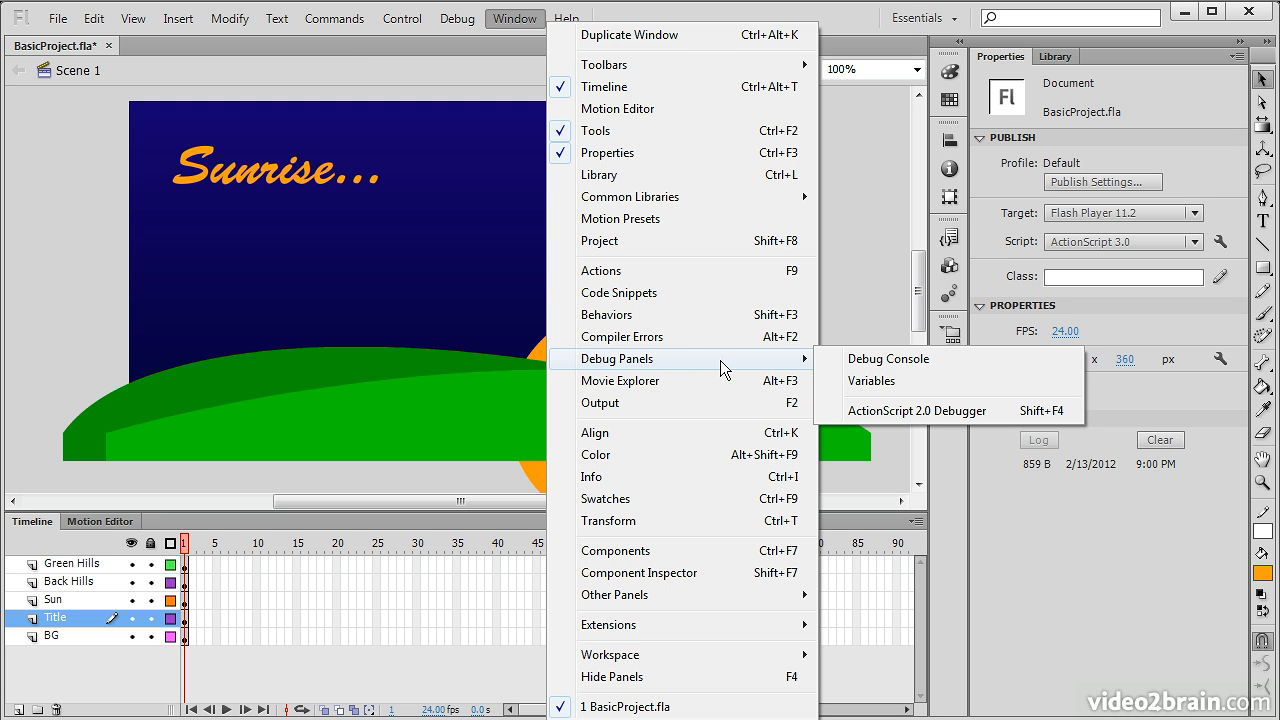
mouse_move(566, 22)
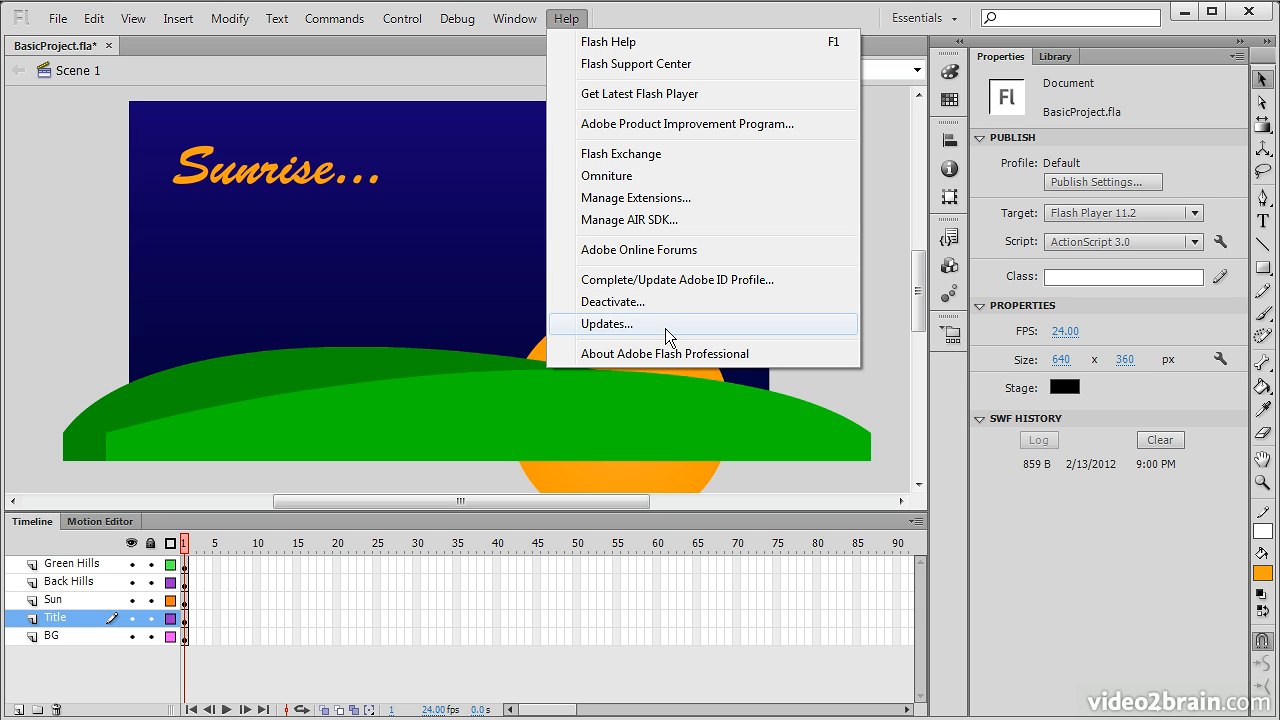
left_click(876, 338)
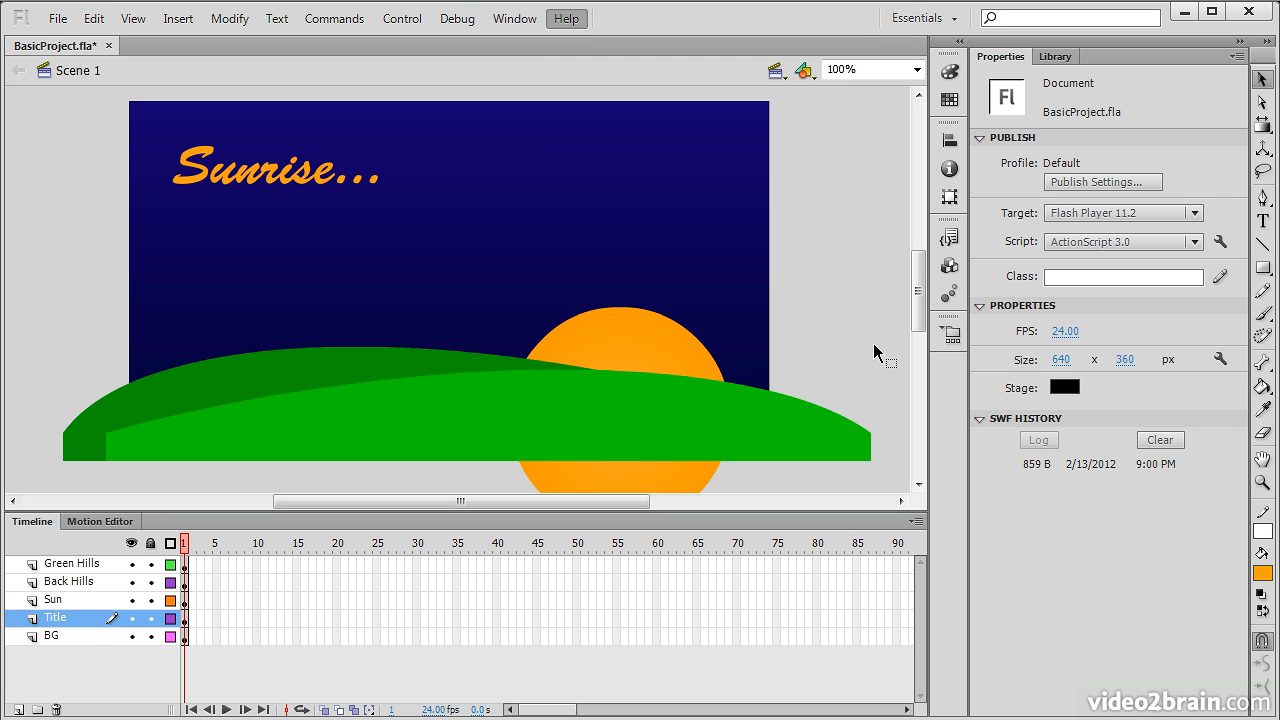